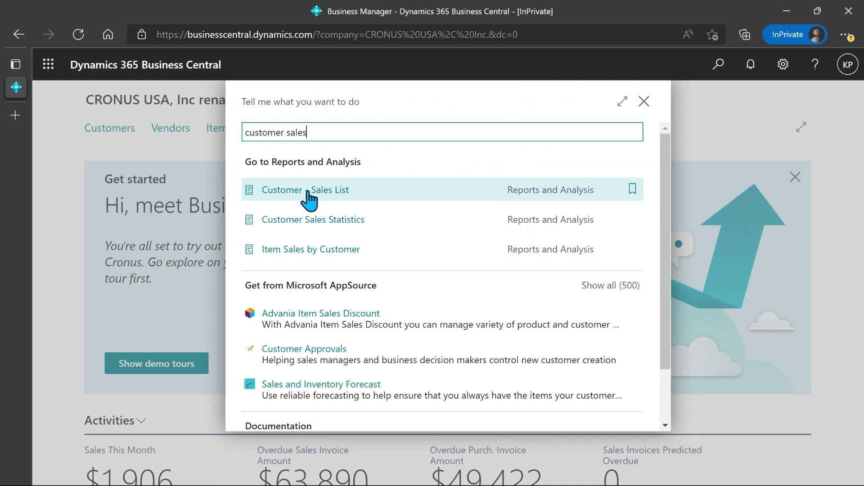
Open the Customer - Sales List report with the last used options and filters and download it
left_click(312, 191)
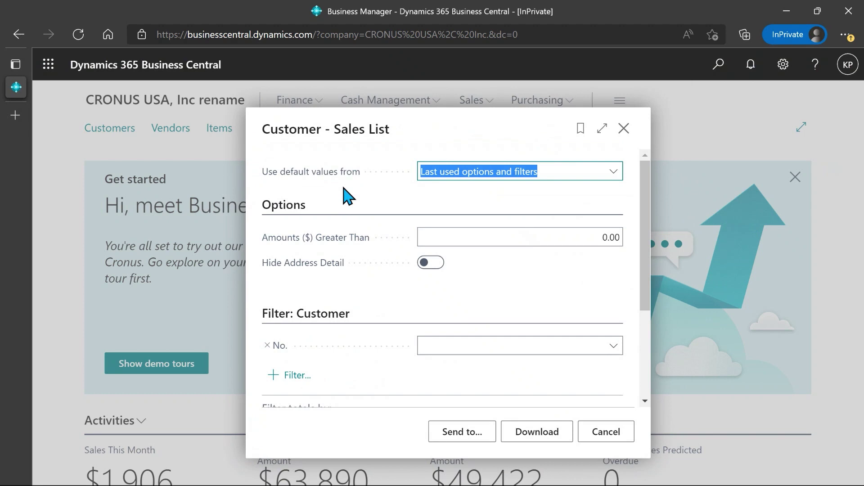
left_click(537, 435)
left_click(535, 439)
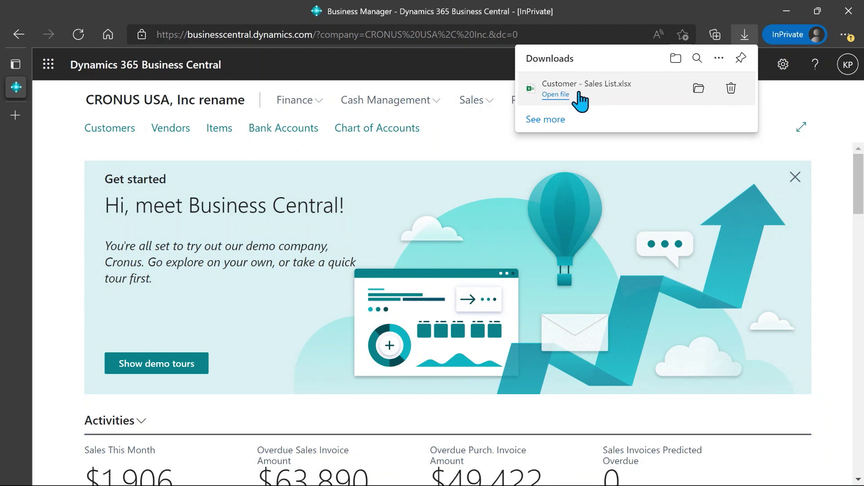
Open the downloaded Customer - Sales List.xlsx in Excel, enabling editing and its external data connections
left_click(578, 93)
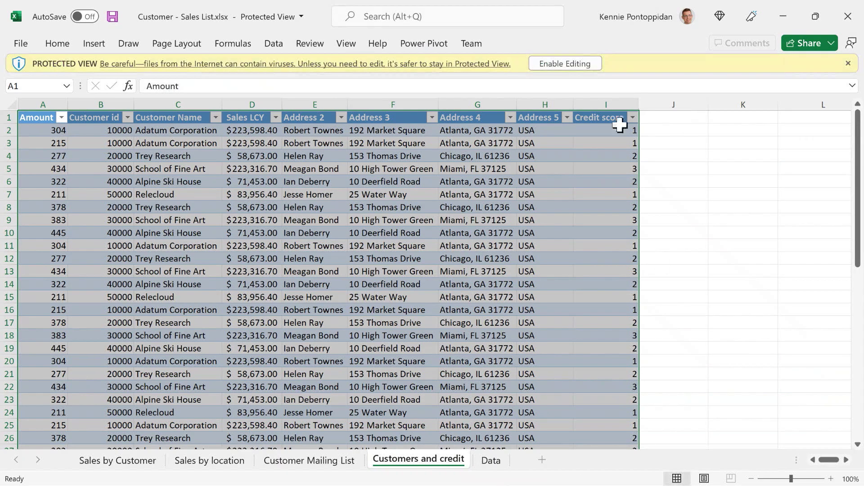
left_click(567, 64)
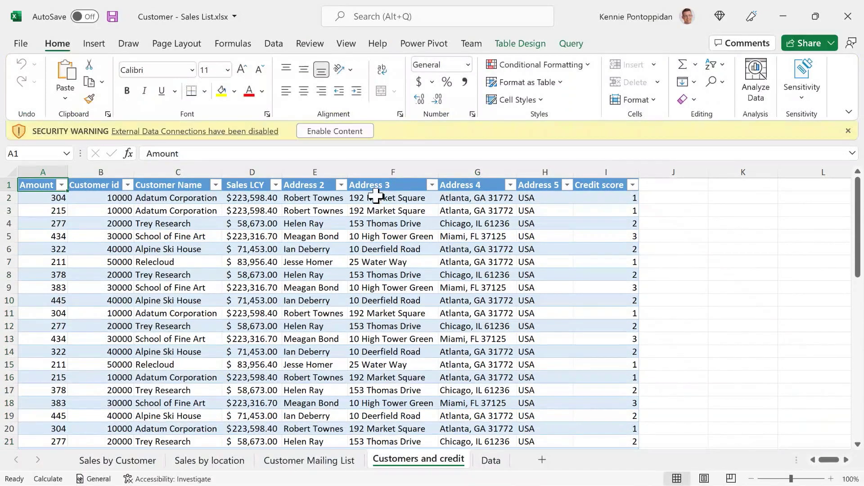
left_click(328, 133)
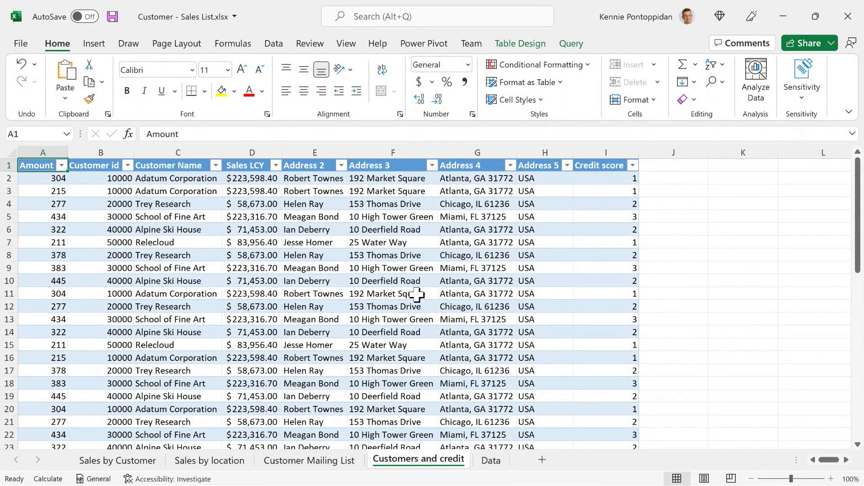
Compare the report's Data sheet with the Customers and credit table, checking the first Sales LCY cell
left_click(502, 470)
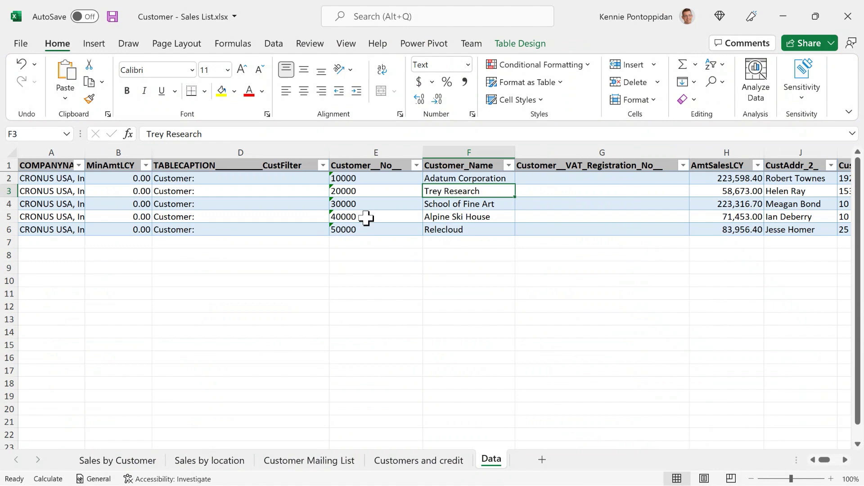
left_click(428, 462)
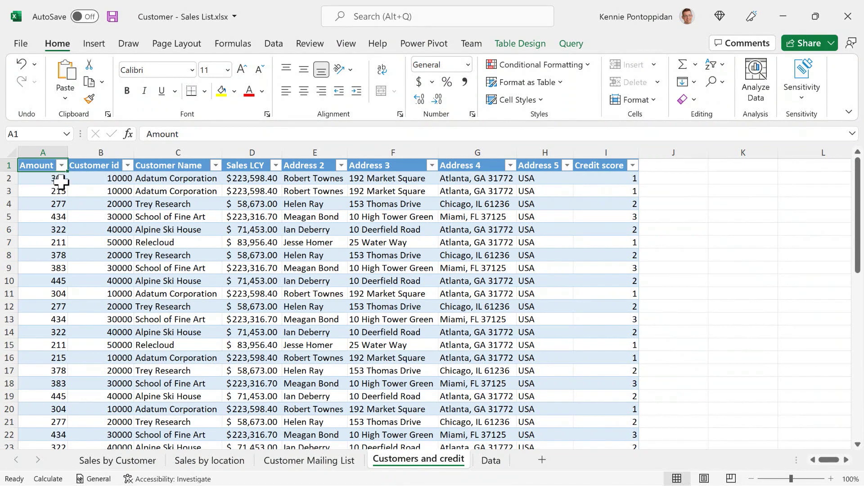
left_click(232, 180)
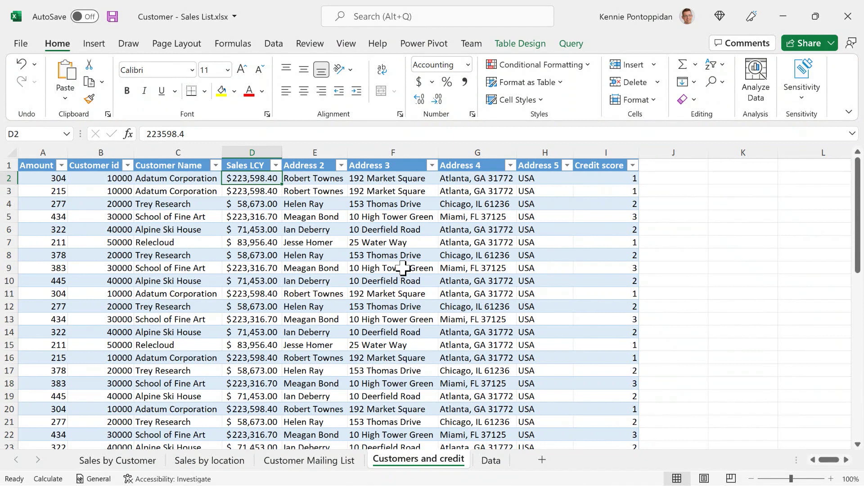
On the Customer Mailing List sheet, inspect the first row's Name, Address and Total sales formulas
left_click(328, 461)
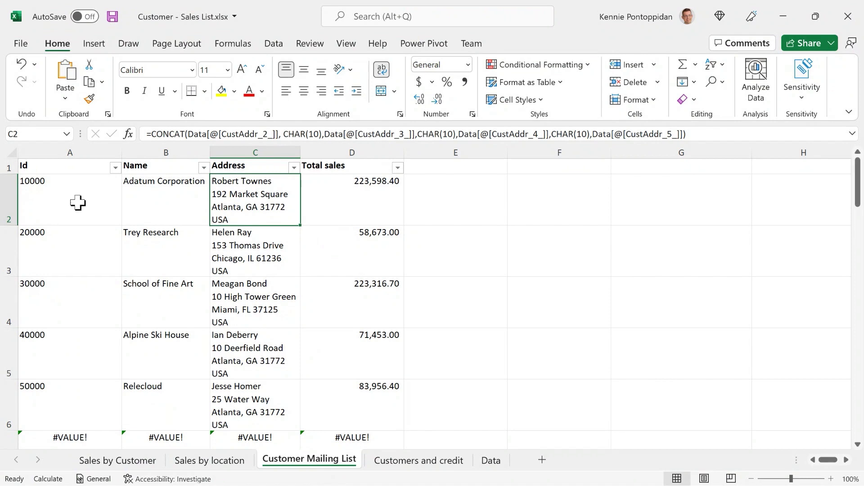
left_click(148, 198)
left_click(243, 196)
left_click(357, 201)
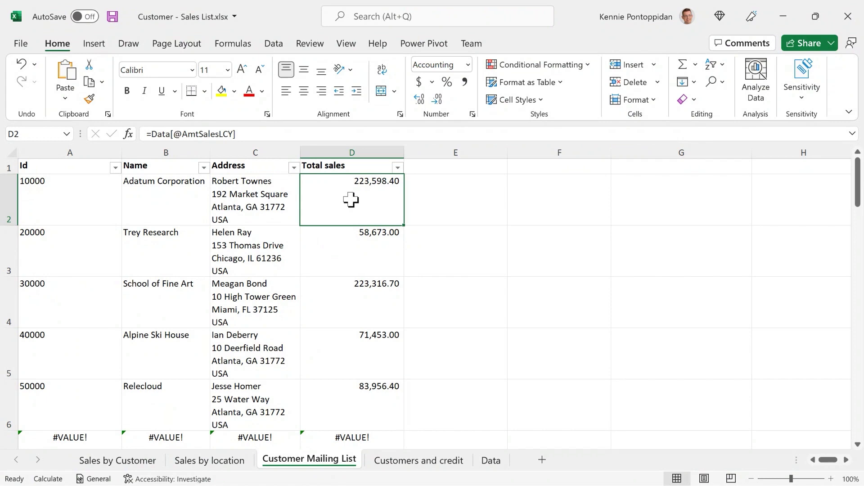
Examine the Data table and AmtSalesLCY column references in the first Total sales formula, and check the Total sales and Address headings
left_click_drag(241, 134, 173, 134)
left_click(163, 134)
double_click(160, 134)
left_click(157, 134)
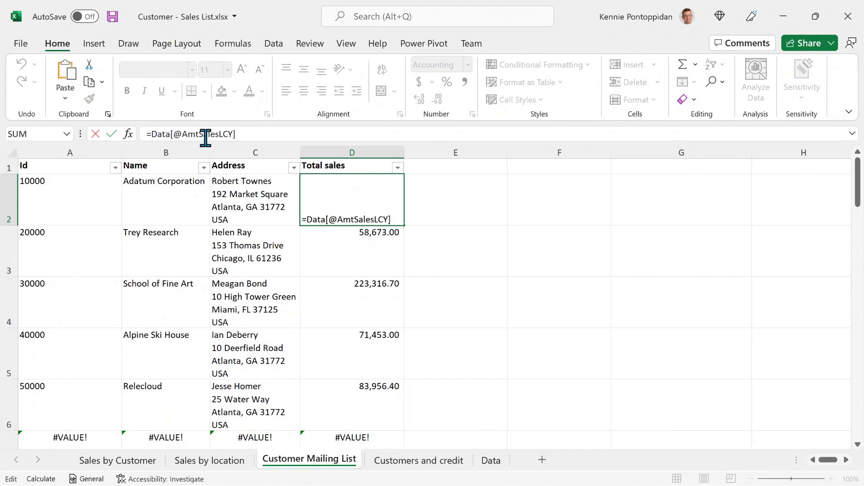
key("ctrl+shift+Right")
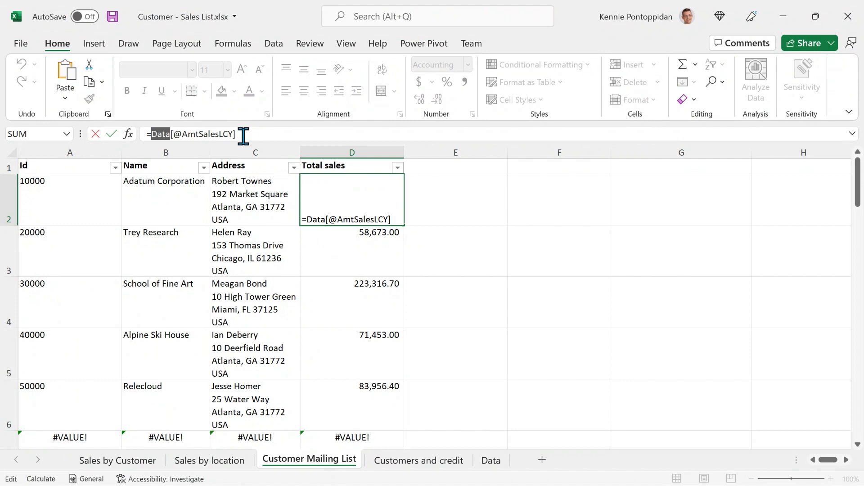
left_click(161, 134)
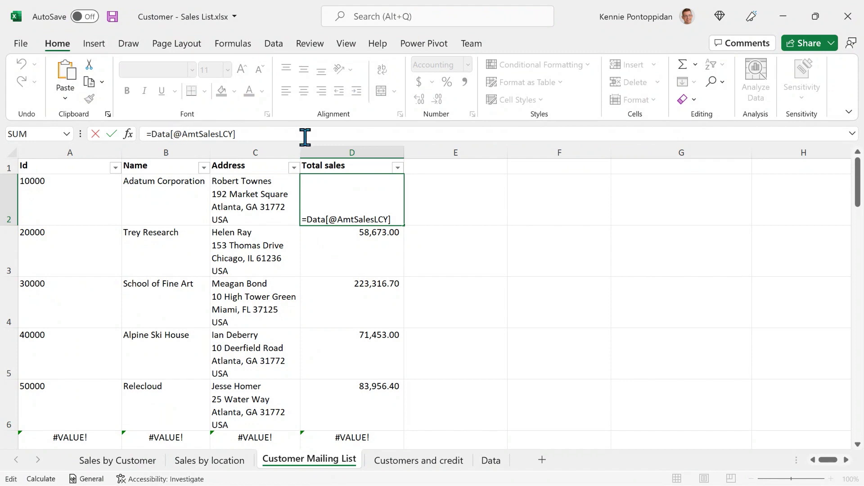
key("shift+Right")
key("shift+Right")
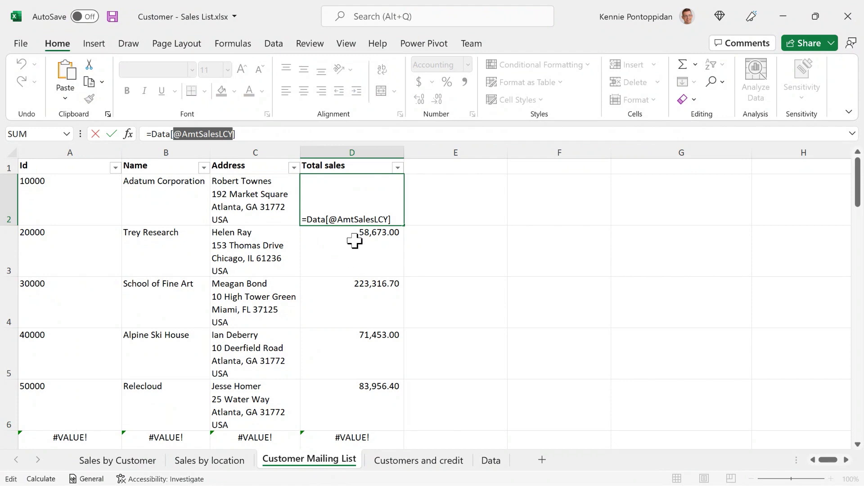
left_click(341, 167)
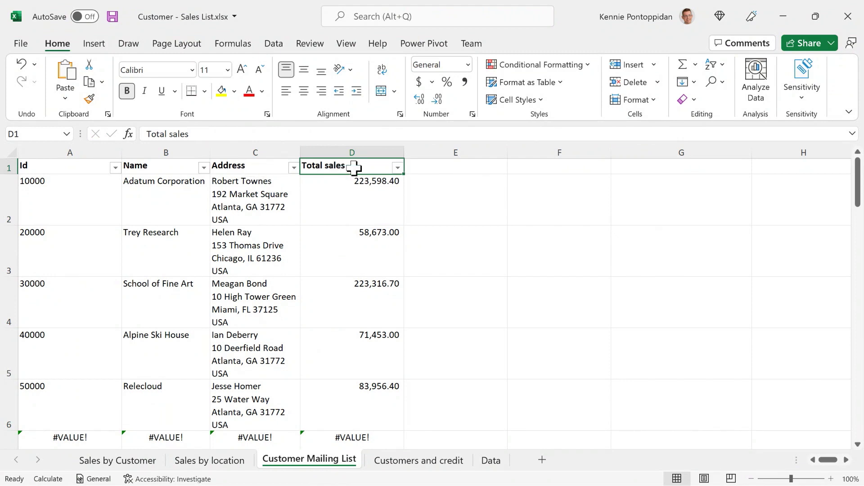
left_click(239, 167)
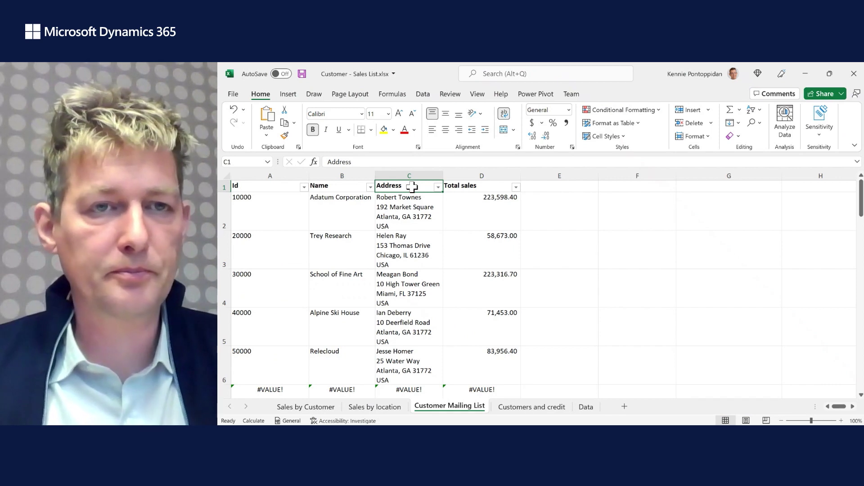
On the Sales by location sheet, filter the CustAddr_4_ slicer to Miami and to Chicago, and clear the filter
left_click(383, 406)
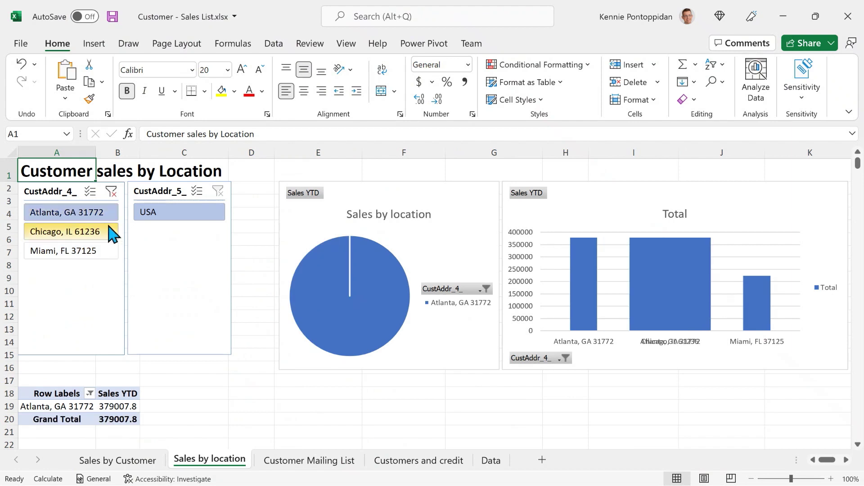
left_click(68, 250)
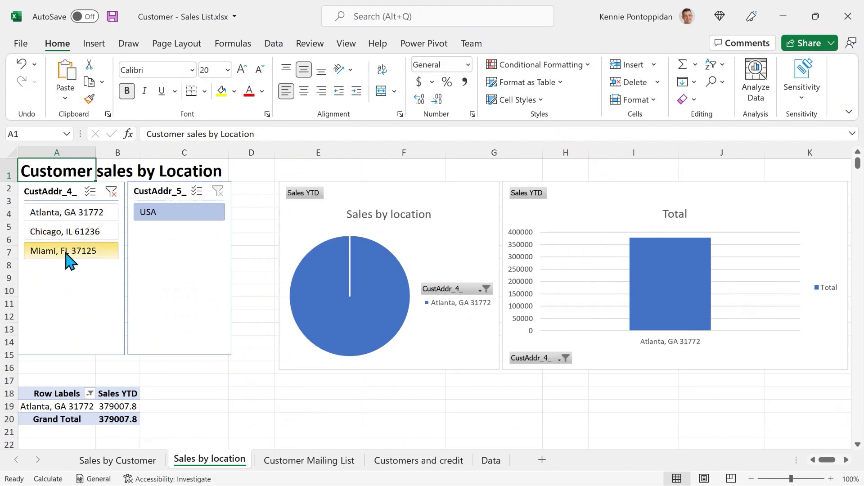
left_click(54, 231)
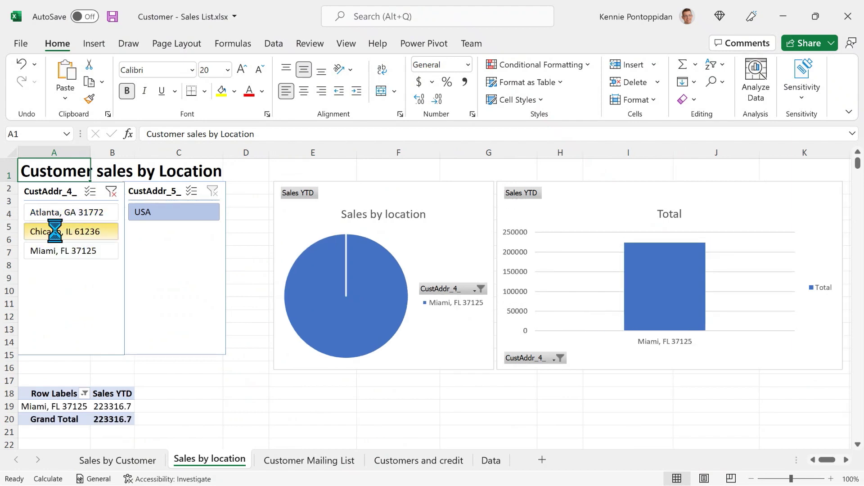
left_click(110, 193)
Inspect the Sales by location pie chart's series and Chicago slice, and the location rows of the pivot table
left_click(325, 277)
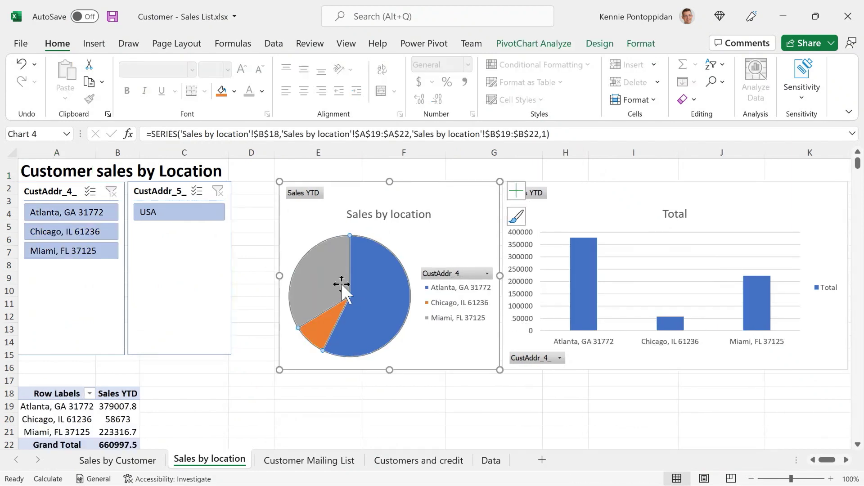
left_click(320, 327)
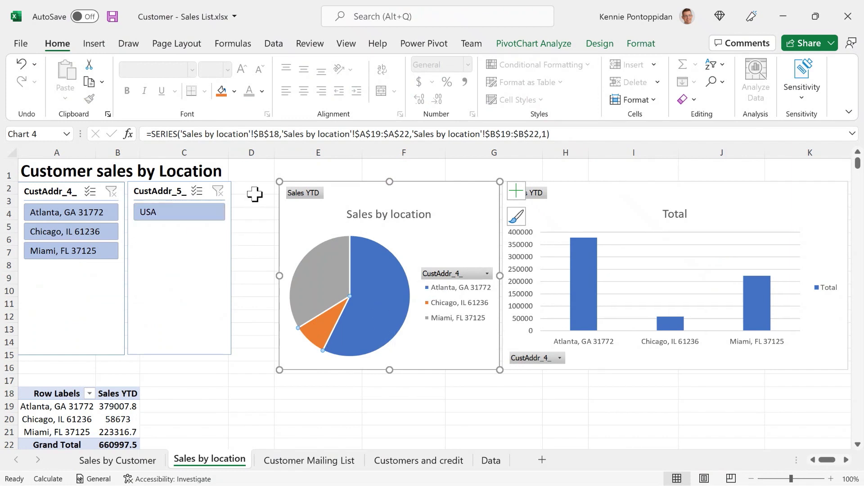
left_click(73, 407)
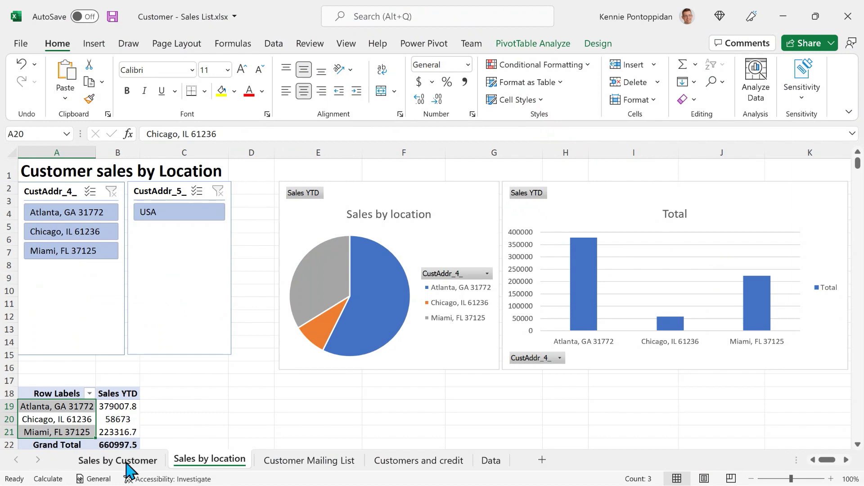
On the Sales by Customer sheet, try the customer name and number slicers, including Adatum Corporation, Alpine Ski House and Trey Research, and clear both filters
left_click(111, 463)
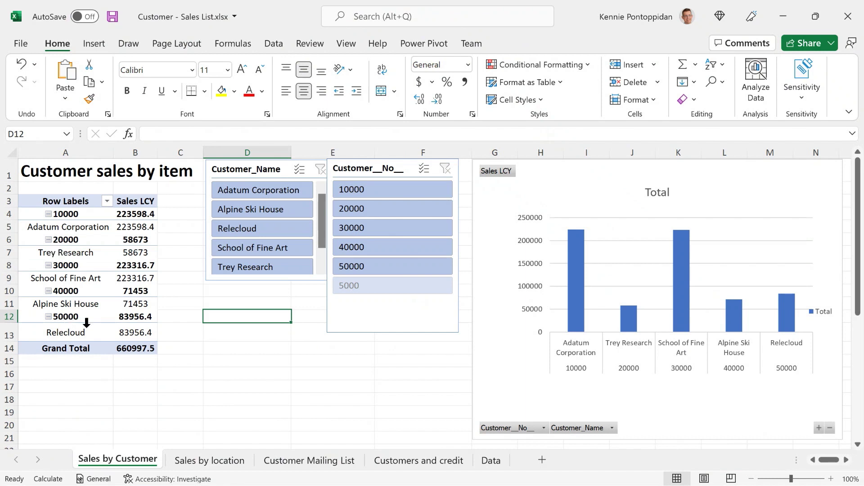
left_click(247, 197)
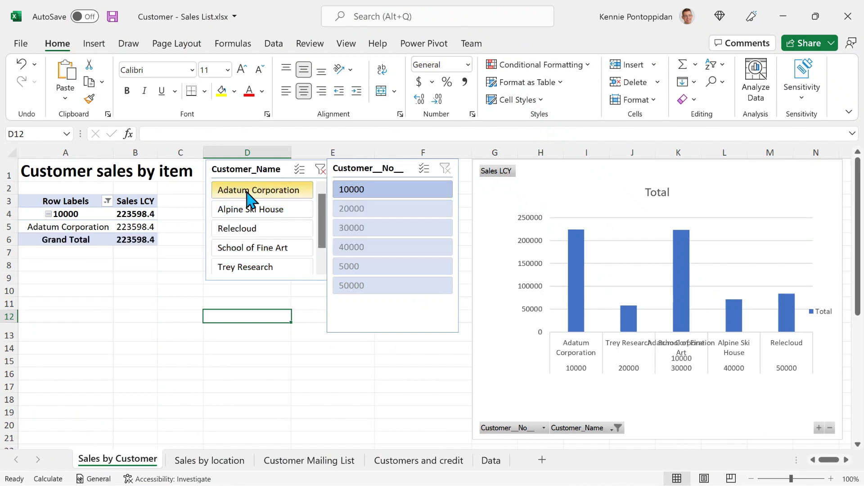
left_click(254, 213)
left_click(335, 210)
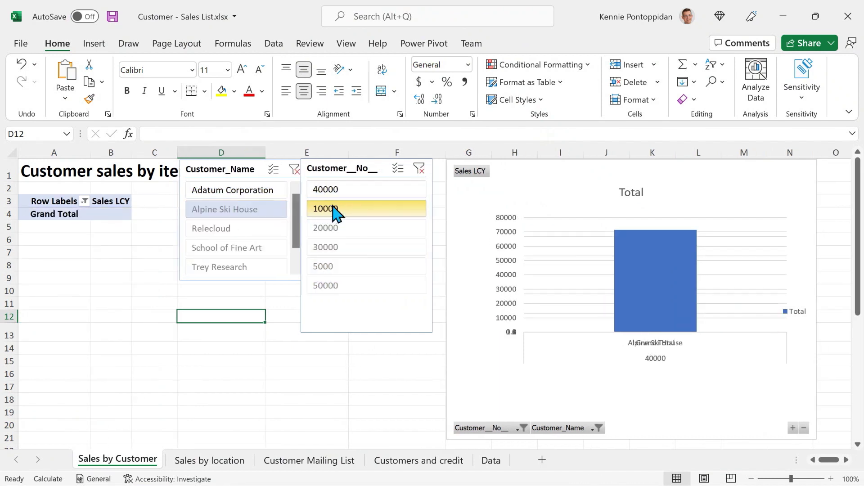
left_click(343, 229)
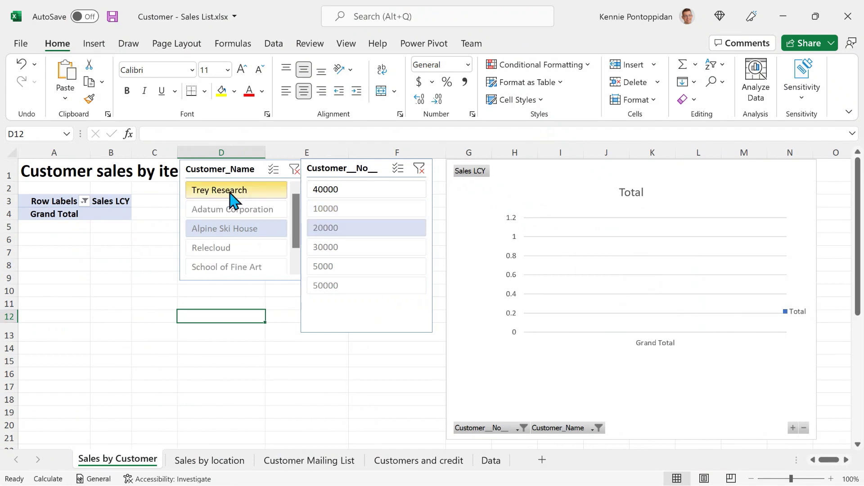
left_click(230, 198)
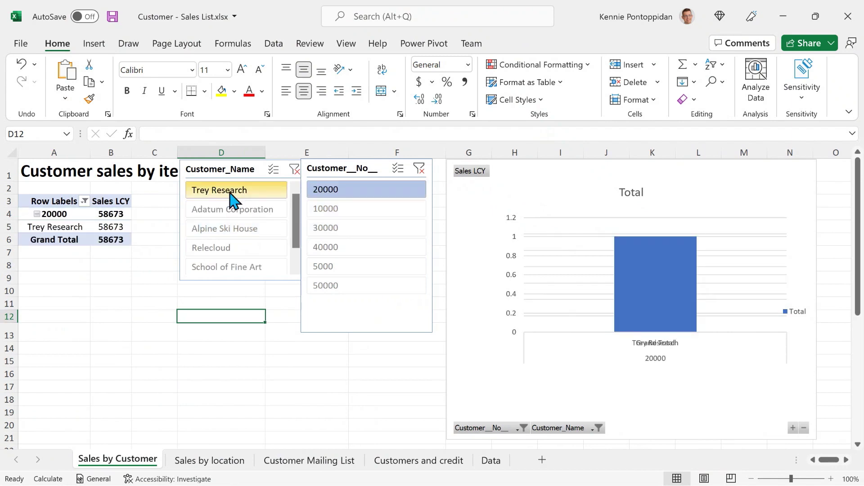
left_click(293, 170)
left_click(418, 169)
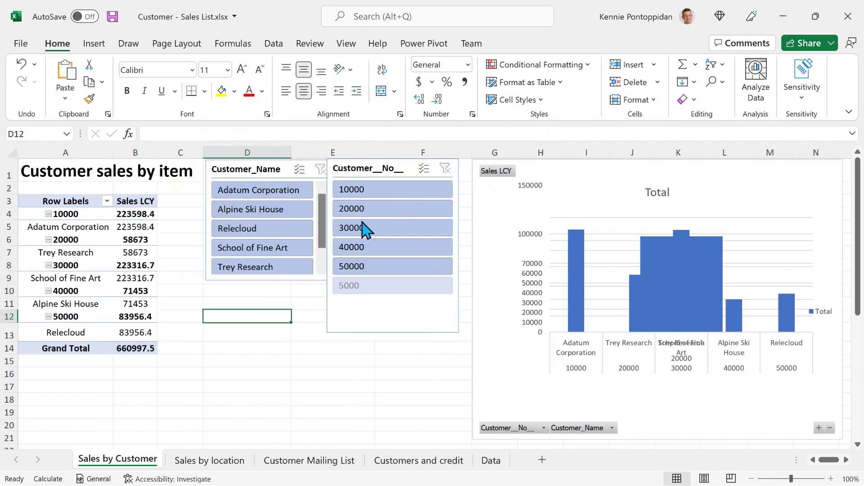
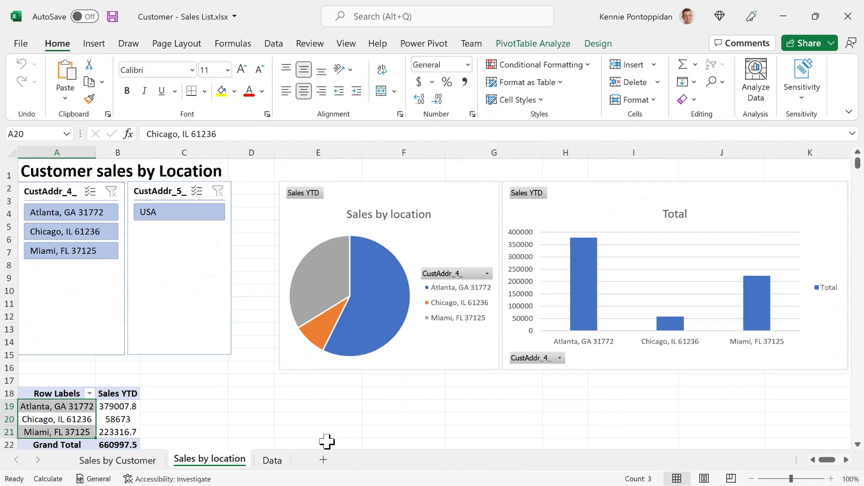
Change the title in cell A1 of the Sales by location sheet to "Customer sales by Division"
left_click(63, 170)
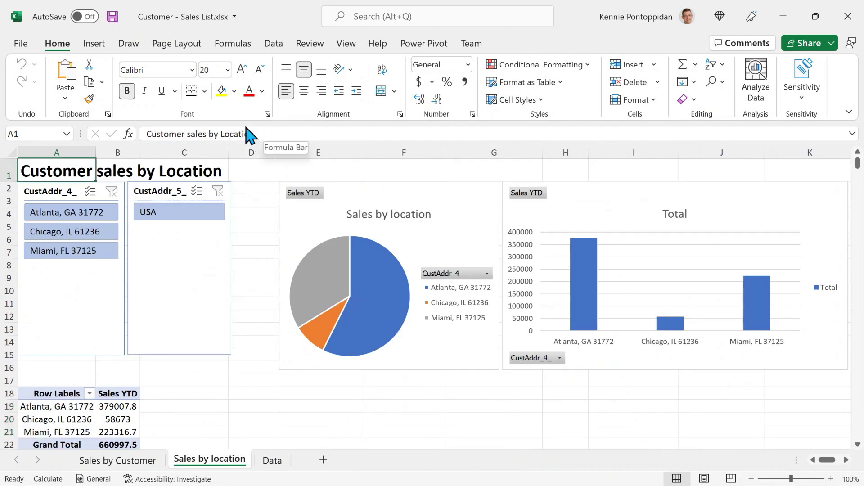
left_click(341, 135)
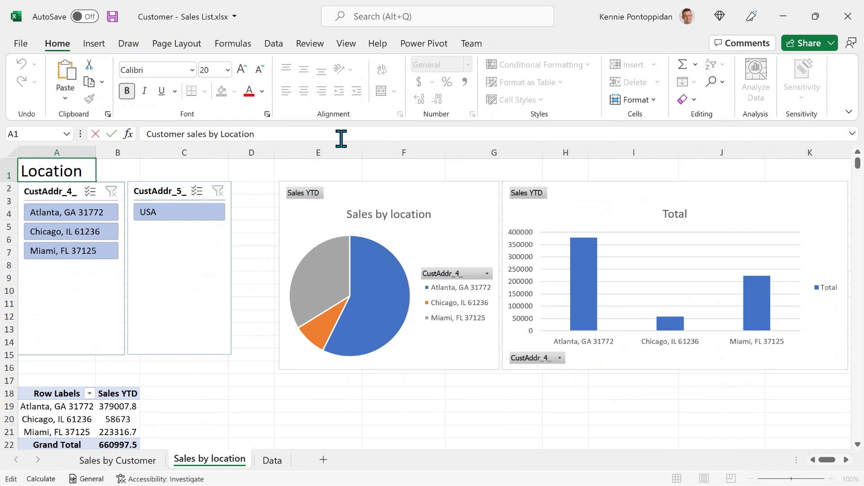
key("ctrl+shift+Left")
type("Divisi")
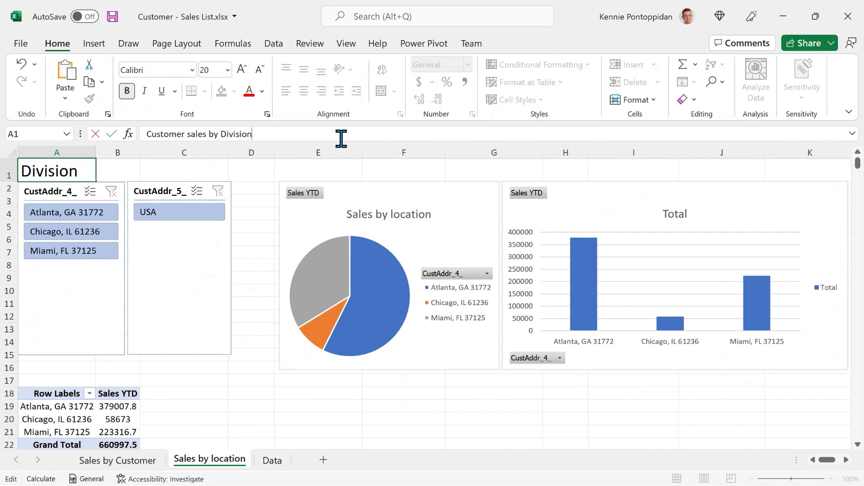
type("on")
key("Return")
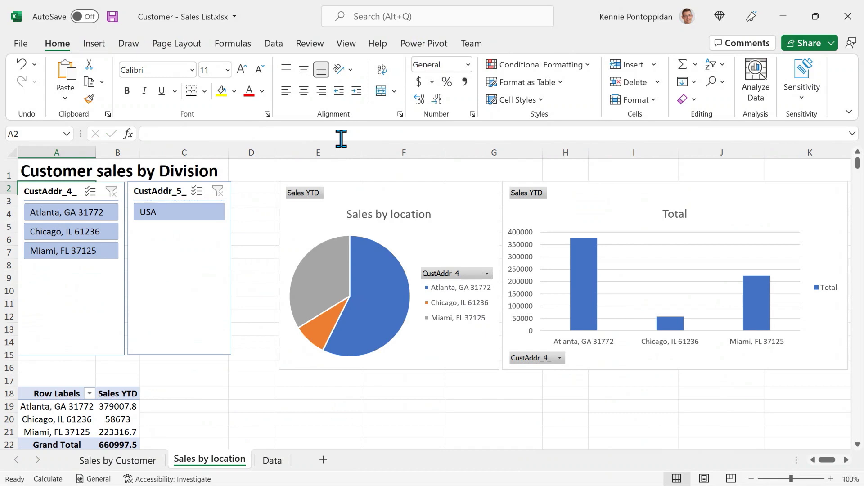
Delete the Sales by Customer sheet from the workbook and confirm its permanent removal
right_click(144, 459)
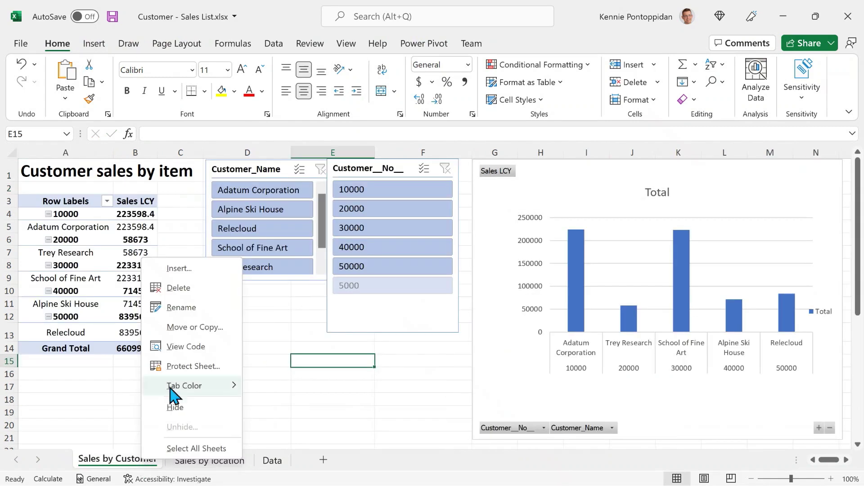
left_click(180, 288)
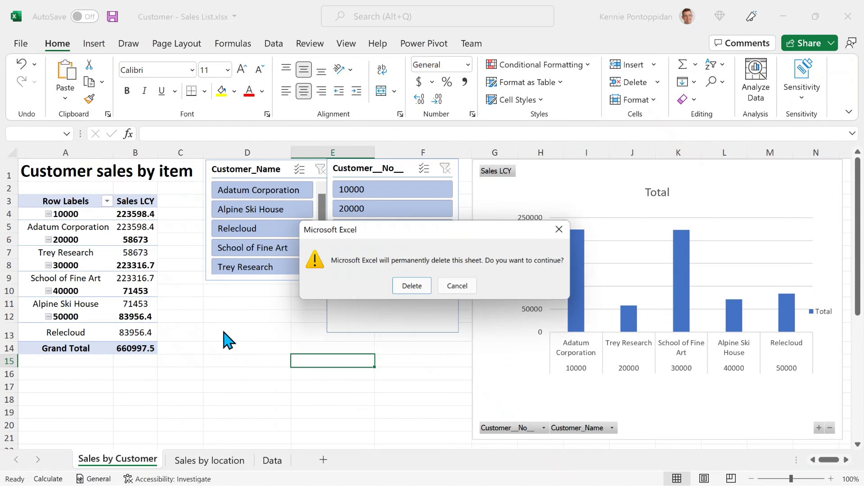
left_click(411, 287)
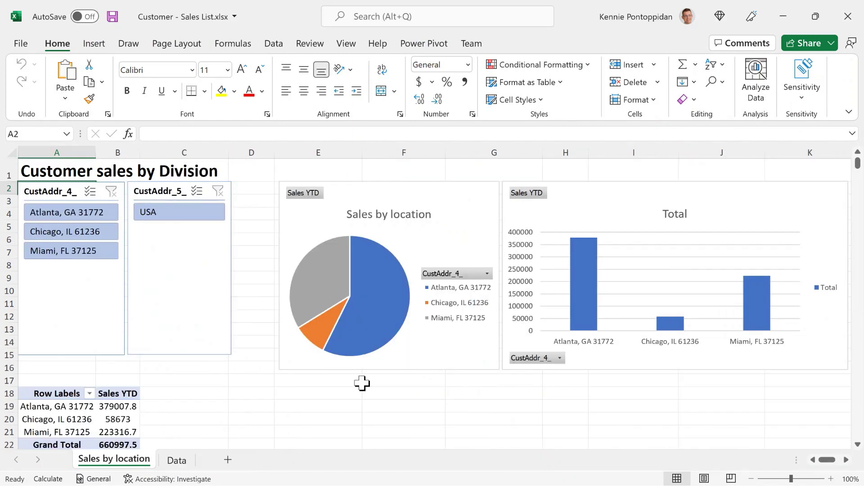
On the Data sheet, examine the table's name and its column headers, from COMPANYNAME and MinAmtLCY through Customer_Name and Customer__VAT_Registration_No__
left_click(180, 460)
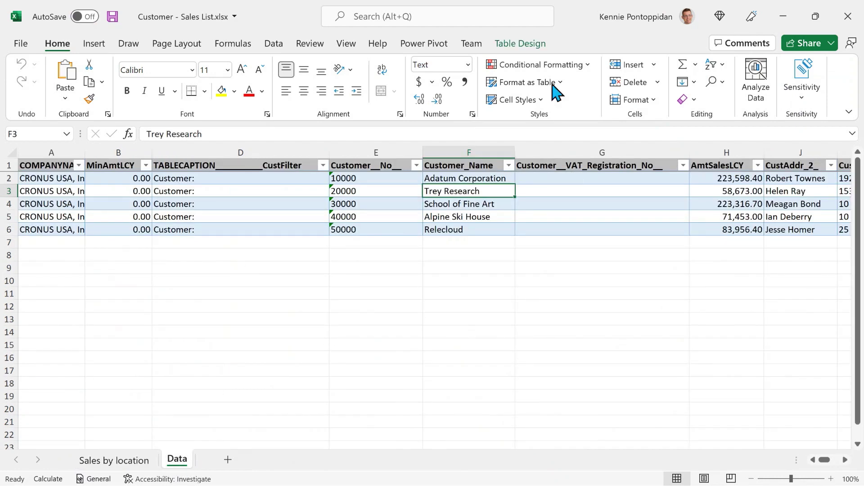
left_click(520, 44)
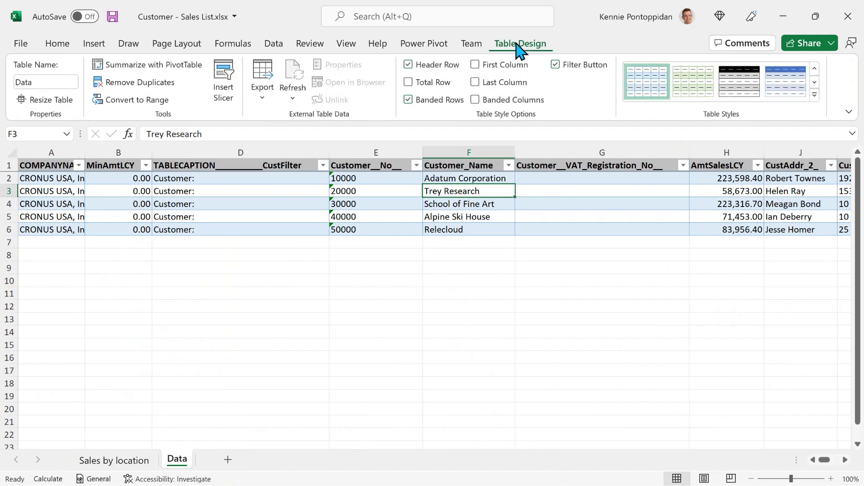
left_click(50, 82)
left_click(106, 189)
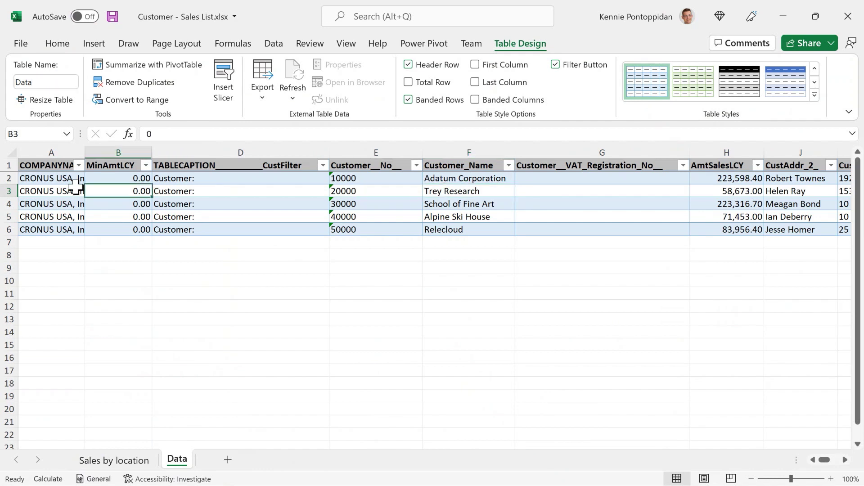
left_click(53, 180)
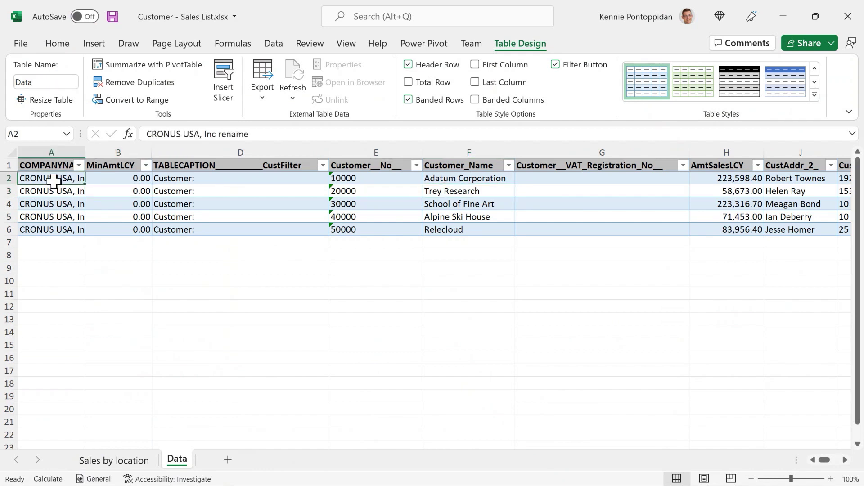
left_click(52, 165)
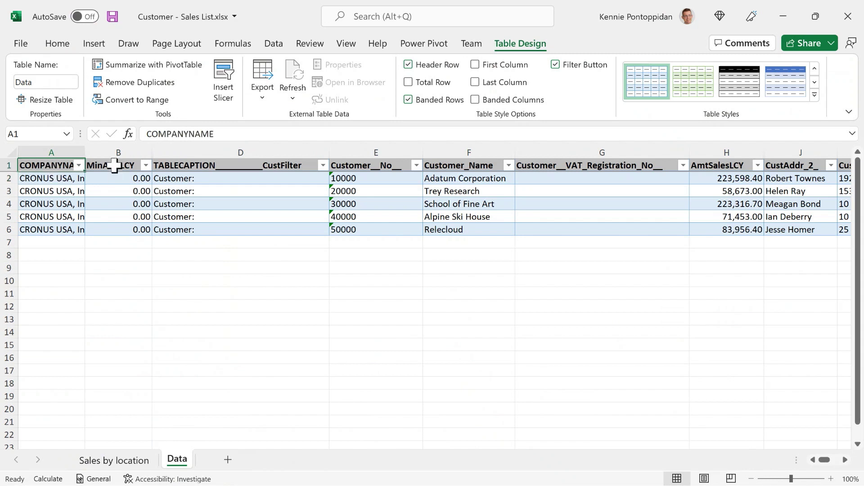
left_click(114, 166)
left_click(174, 165)
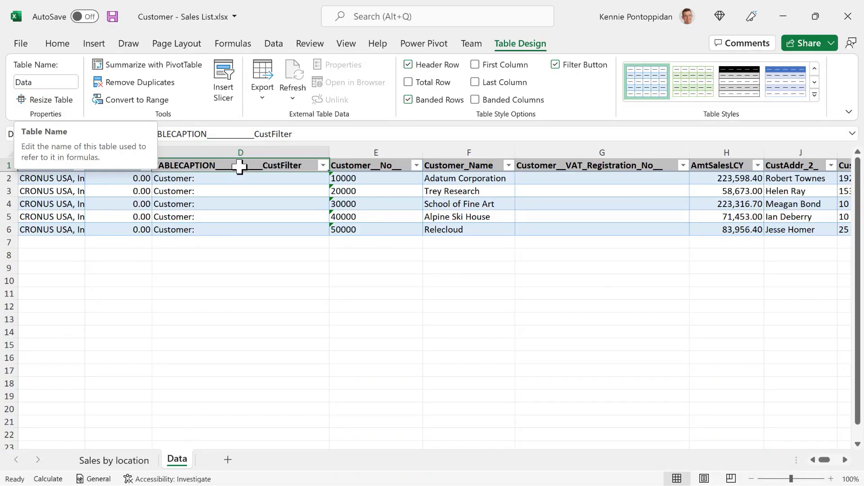
left_click(337, 174)
left_click(446, 171)
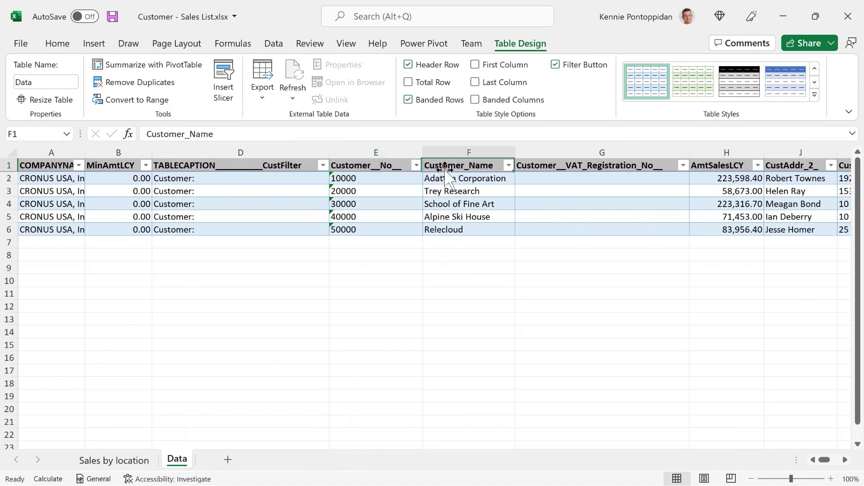
left_click(558, 168)
left_click(286, 165)
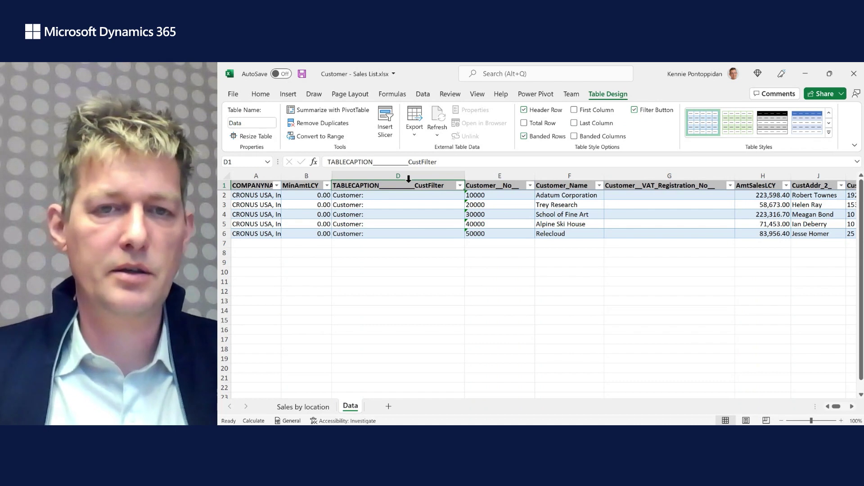
Make Sales by location the active sheet and save the Customer - Sales List workbook
left_click(302, 407)
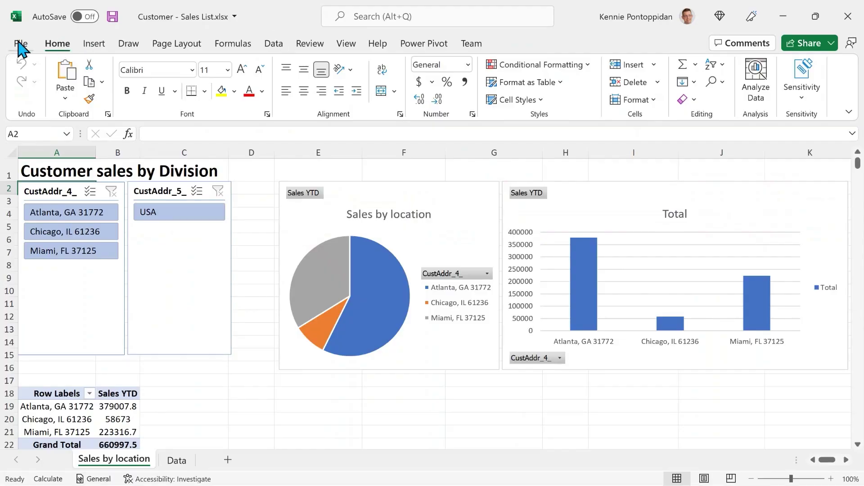
left_click(18, 39)
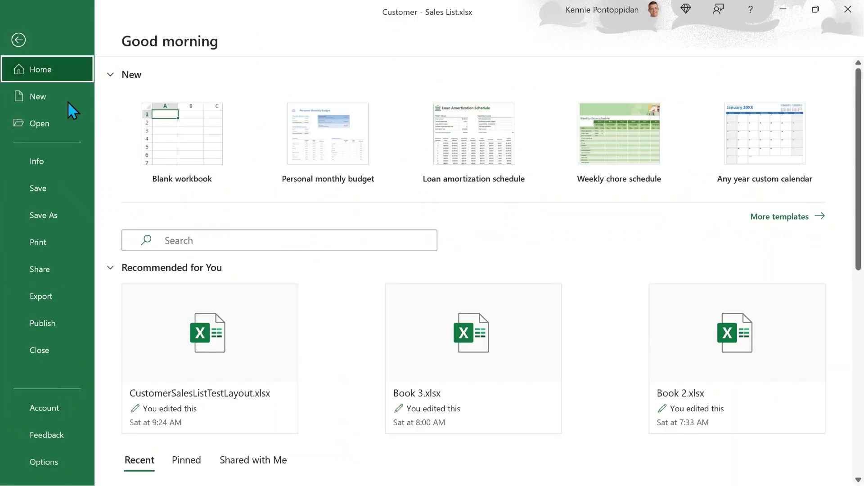
left_click(53, 189)
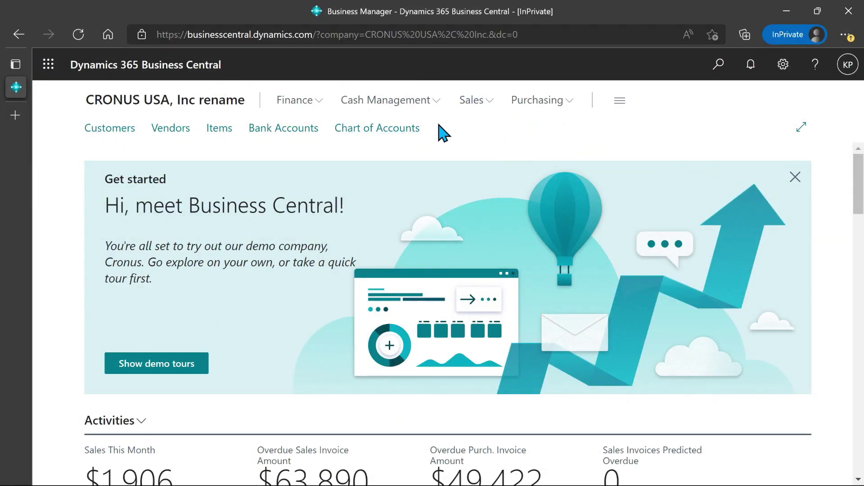
Switch to Business Central, open the Report Layouts page in wide view, and search its list for "sales"
key("alt+q")
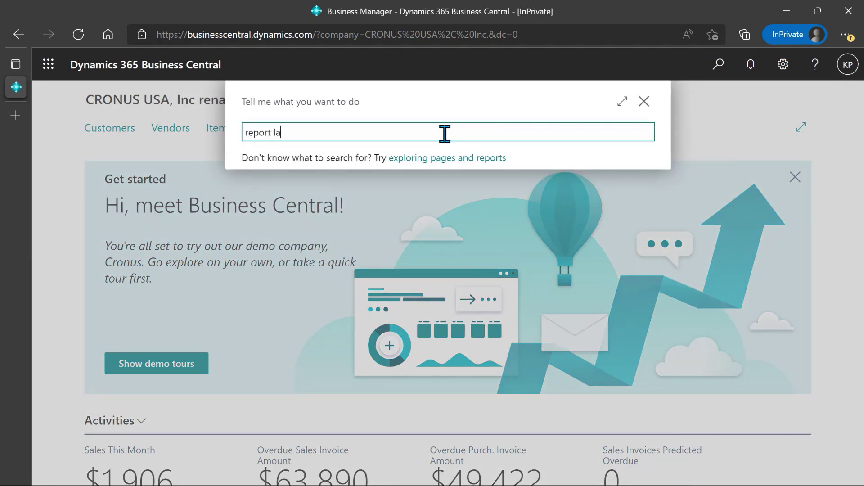
type("report layout")
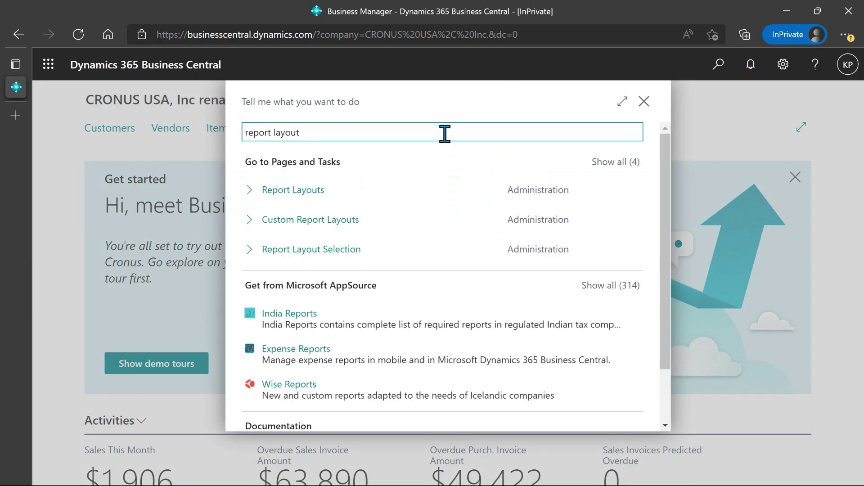
left_click(296, 179)
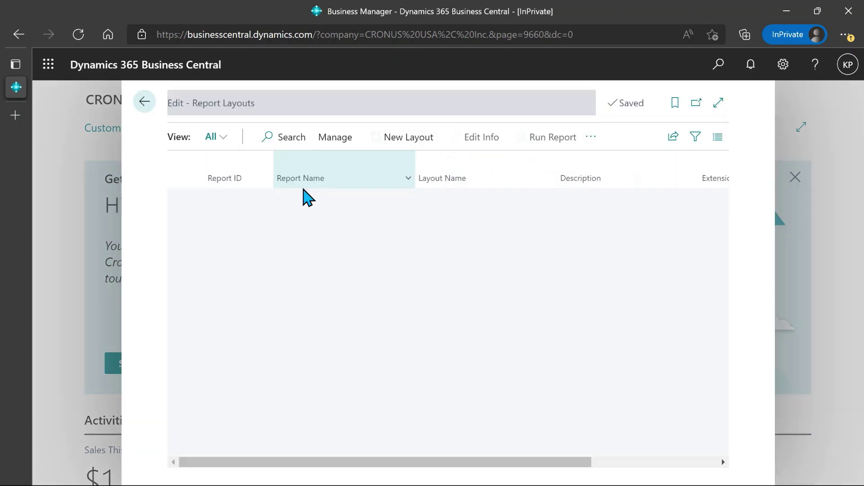
left_click(718, 103)
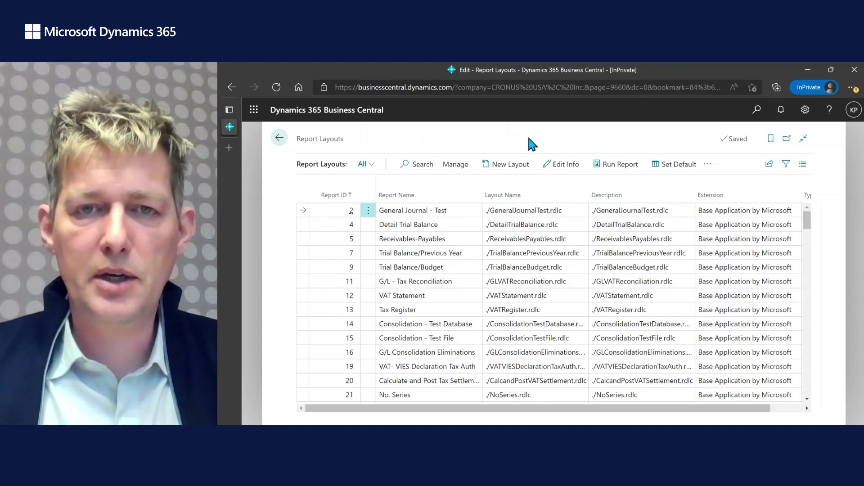
left_click(421, 164)
type("sales")
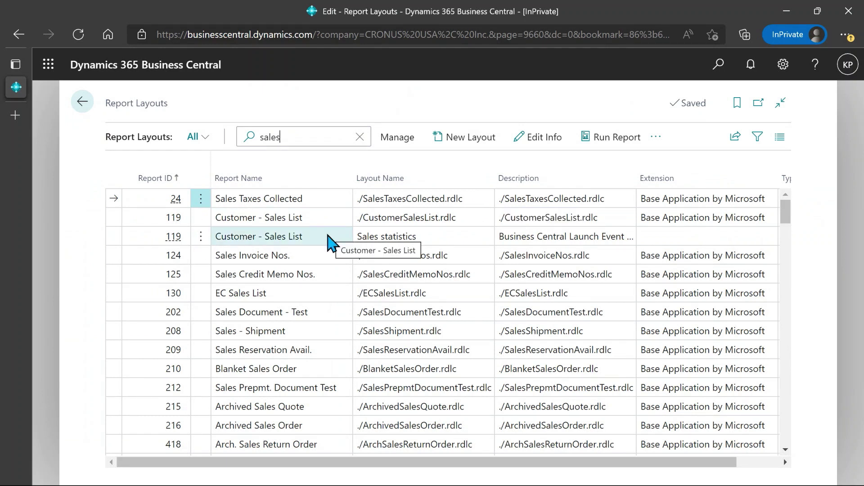
Add a new Excel layout for report 119, Customer - Sales List, named "BCLE demo" with the description "Modified layout"
left_click(199, 217)
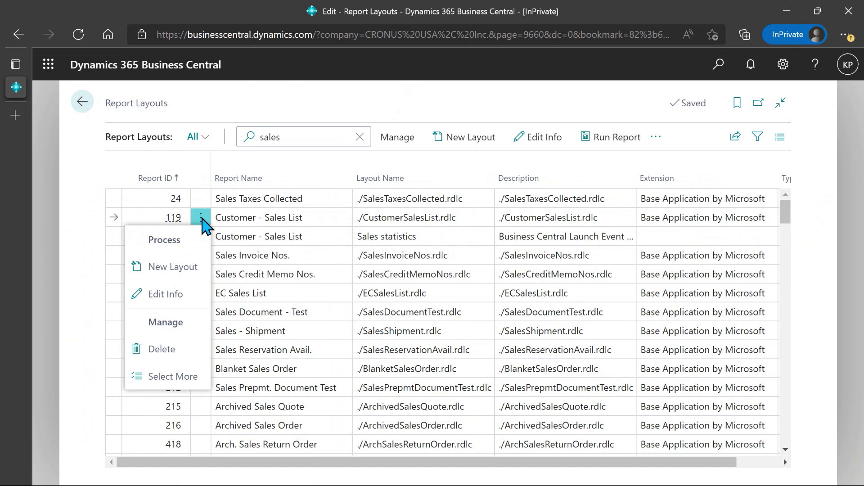
left_click(166, 268)
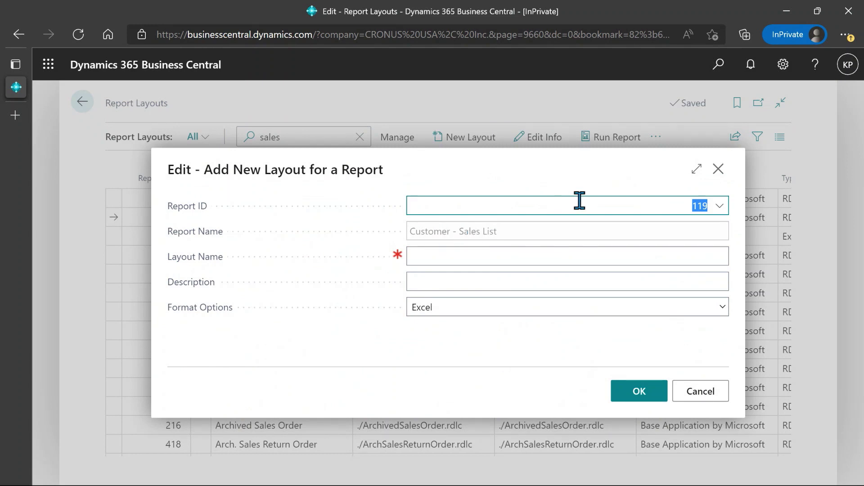
left_click(502, 251)
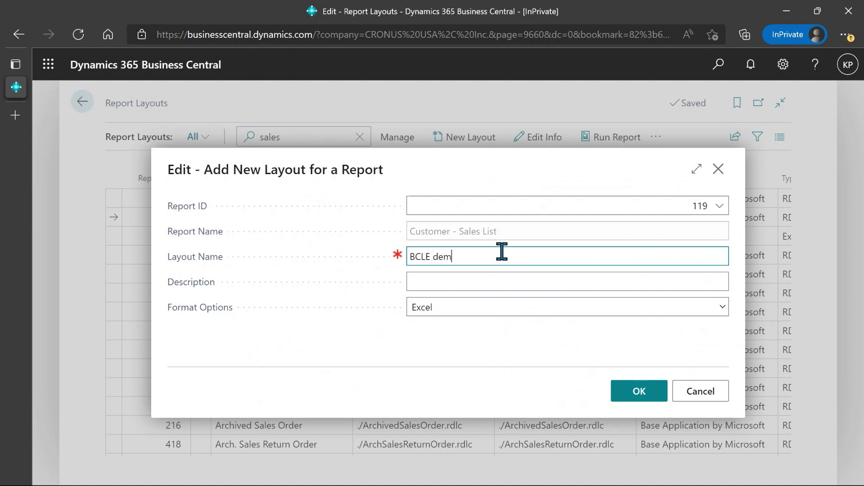
key("Tab")
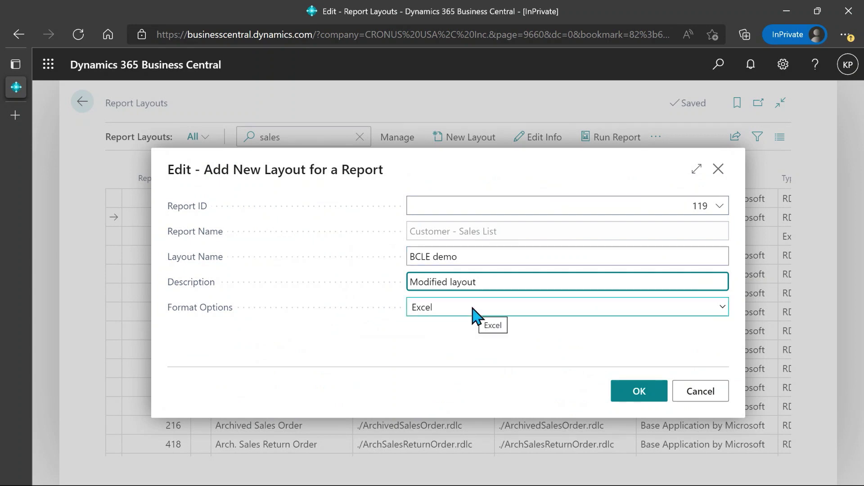
left_click(451, 310)
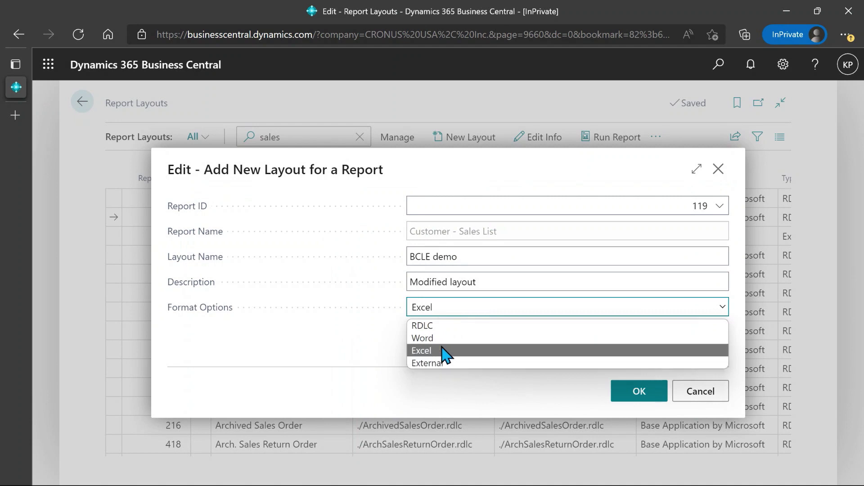
left_click(440, 351)
left_click(632, 393)
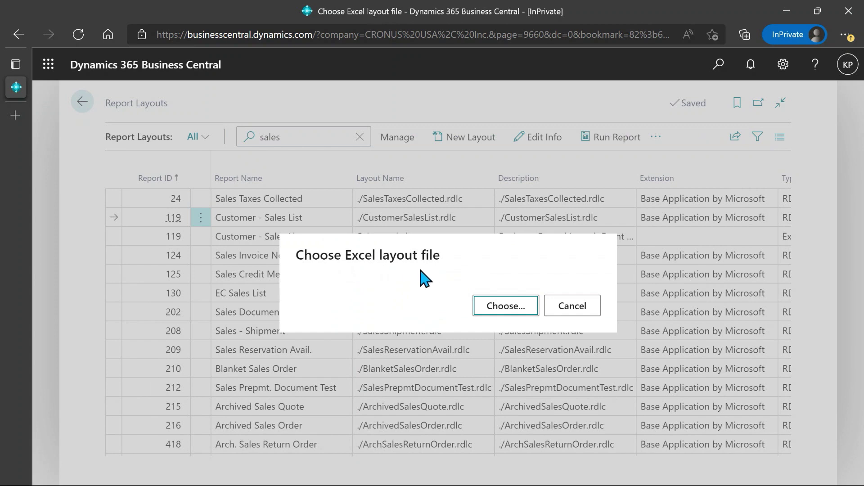
Upload Customer - Sales List.xlsx from the Downloads folder as the Excel layout file
left_click(504, 309)
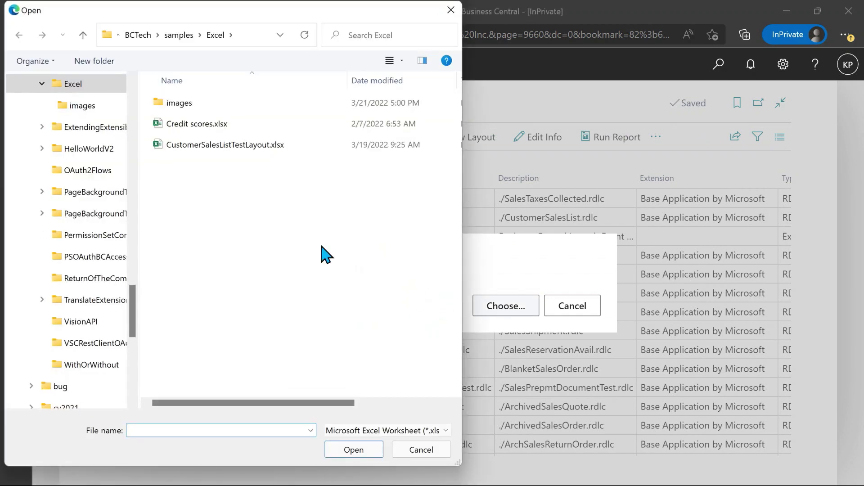
left_click(135, 181)
left_click_drag(133, 243, 133, 87)
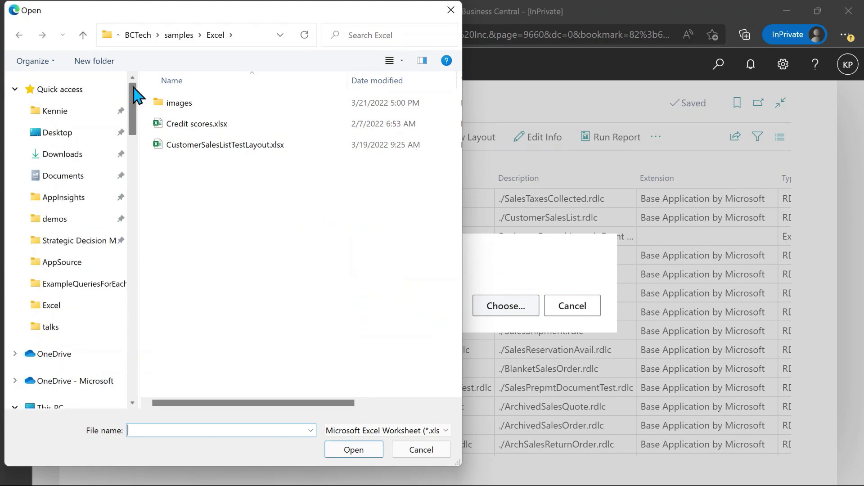
left_click(76, 152)
left_click(182, 122)
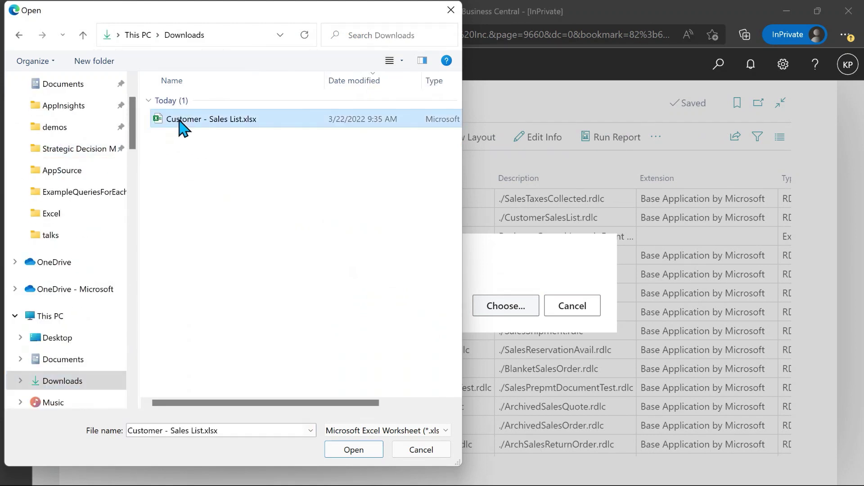
left_click(355, 450)
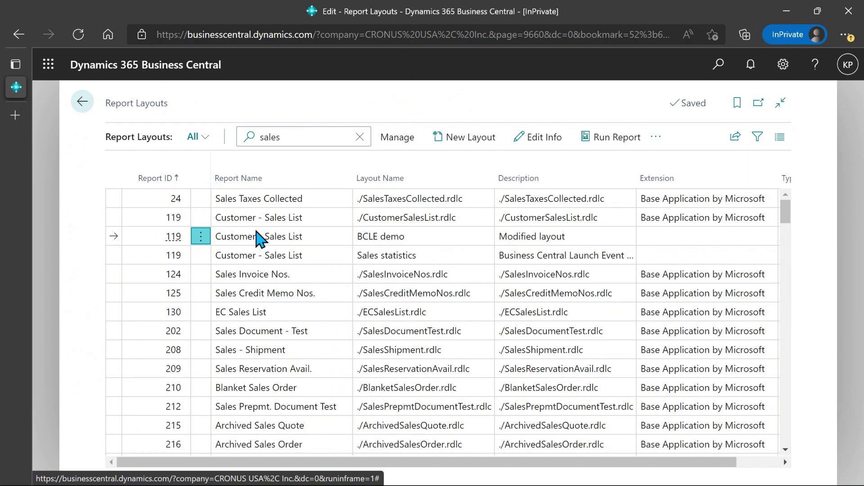
Run the Customer - Sales List report using the BCLE demo layout
left_click(201, 237)
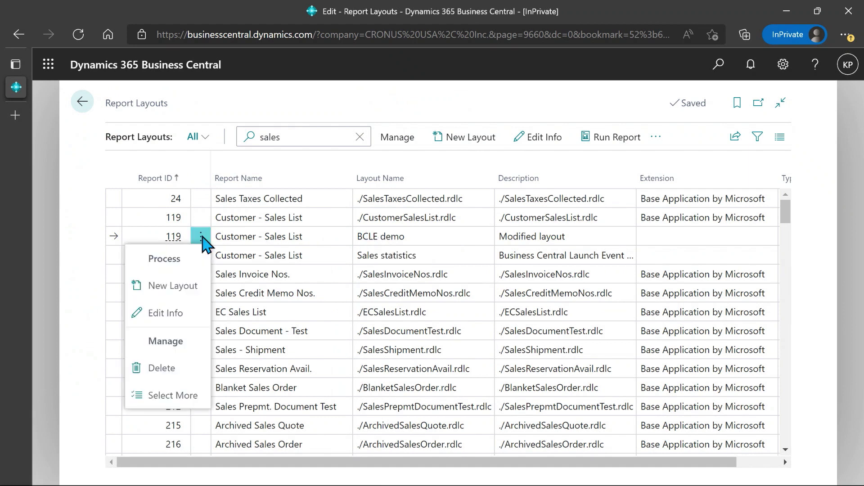
left_click(600, 140)
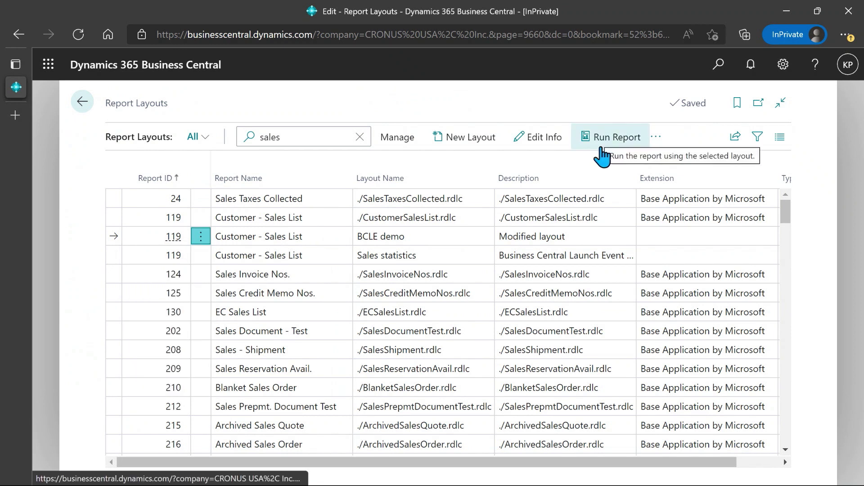
left_click(599, 143)
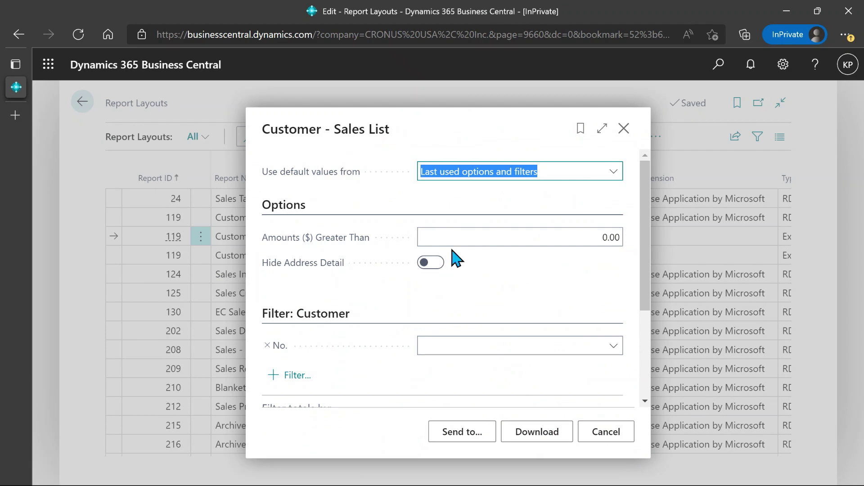
Download the report with the last used options and filters, and open the file in Excel with editing enabled
left_click(542, 434)
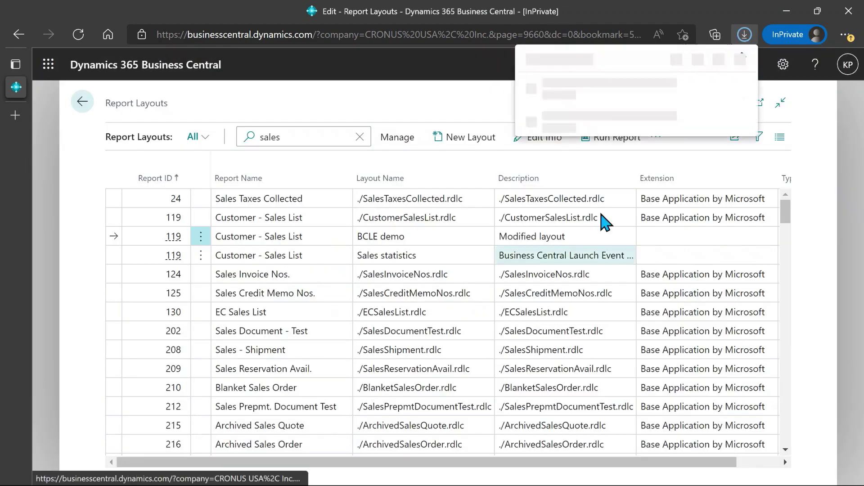
left_click(636, 105)
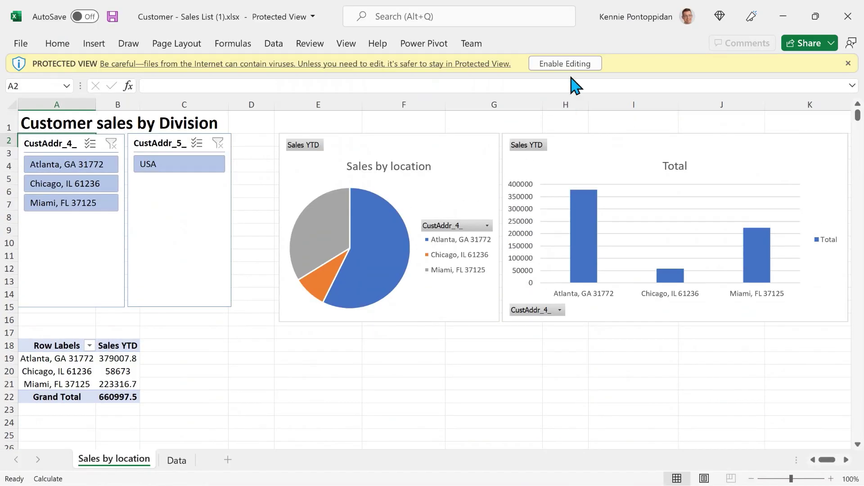
left_click(565, 64)
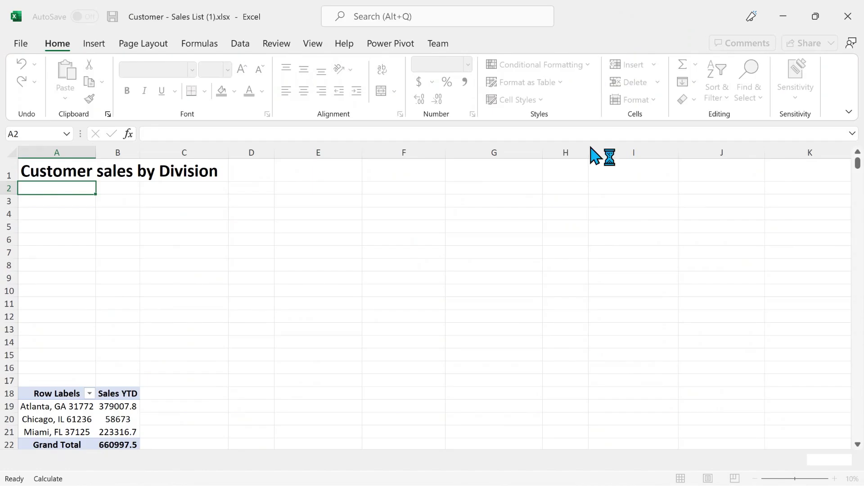
left_click(337, 131)
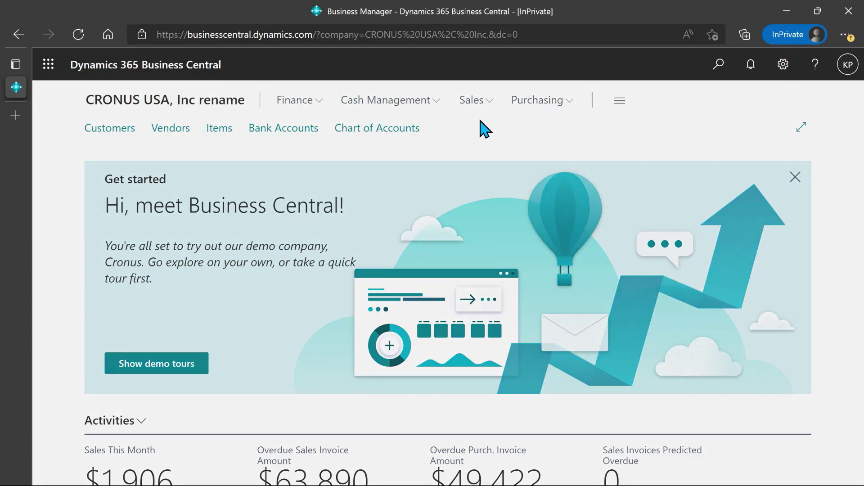
Find the Customer - Sales List report in Business Central and export it as a Microsoft Excel Document (data only)
key("alt+q")
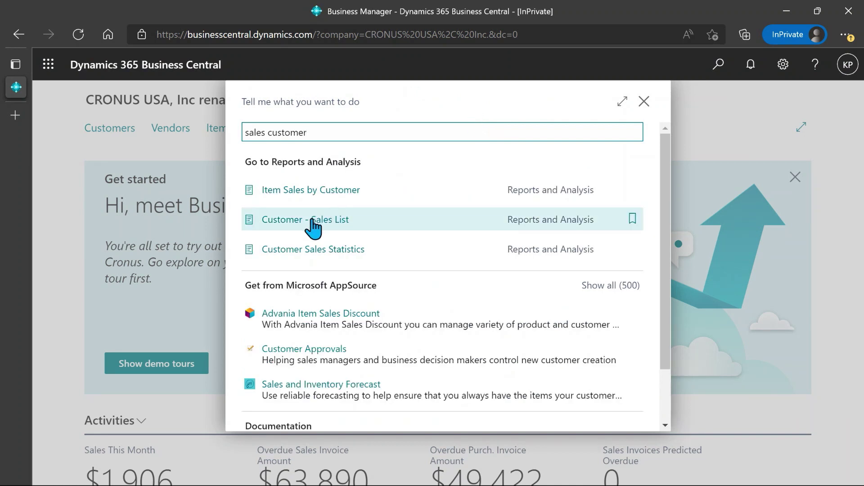
left_click(317, 221)
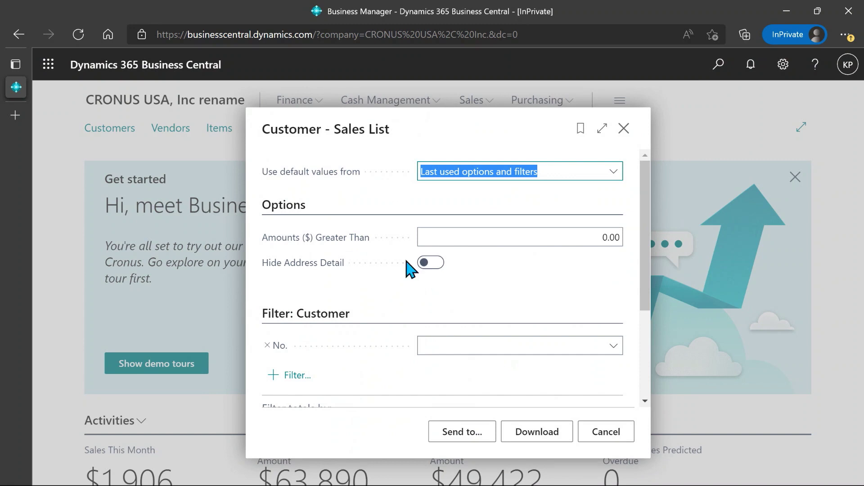
left_click(483, 439)
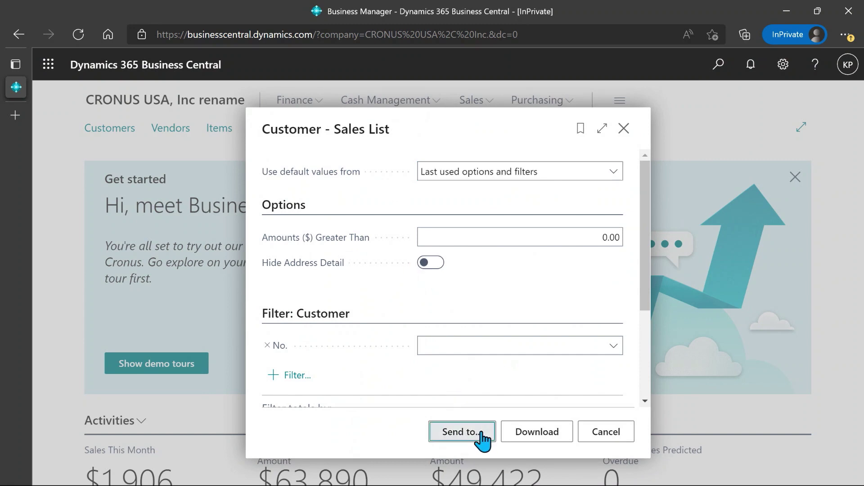
left_click(342, 282)
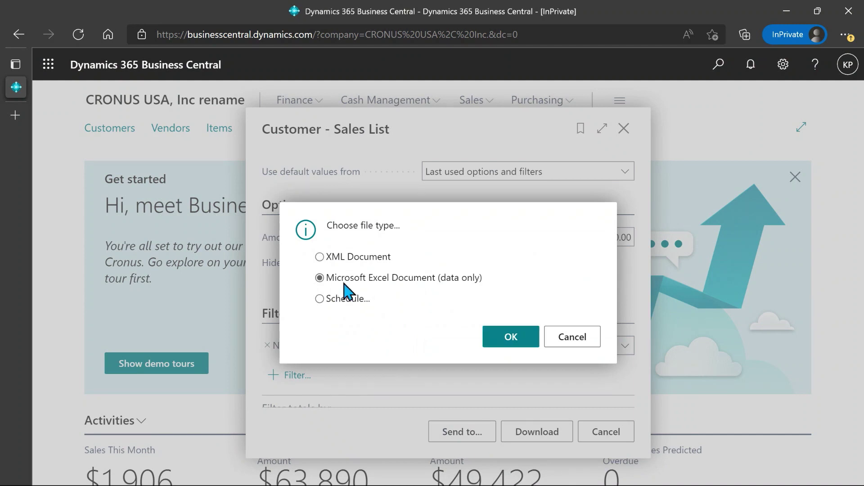
left_click(508, 343)
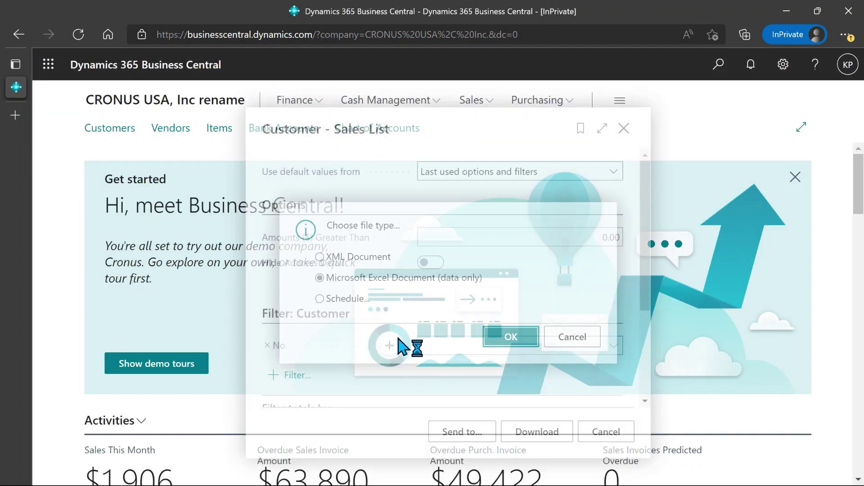
Open the exported Customer - Sales List workbook with editing enabled and check the name of the table on the Data sheet
left_click(556, 95)
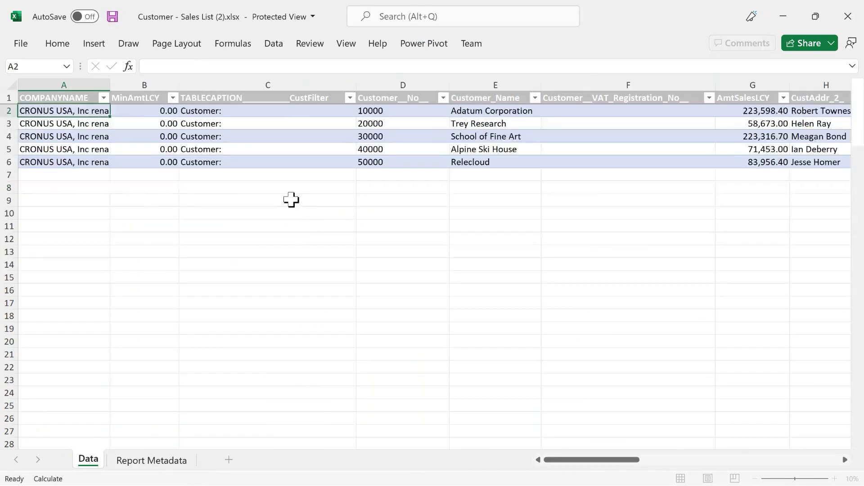
left_click(563, 64)
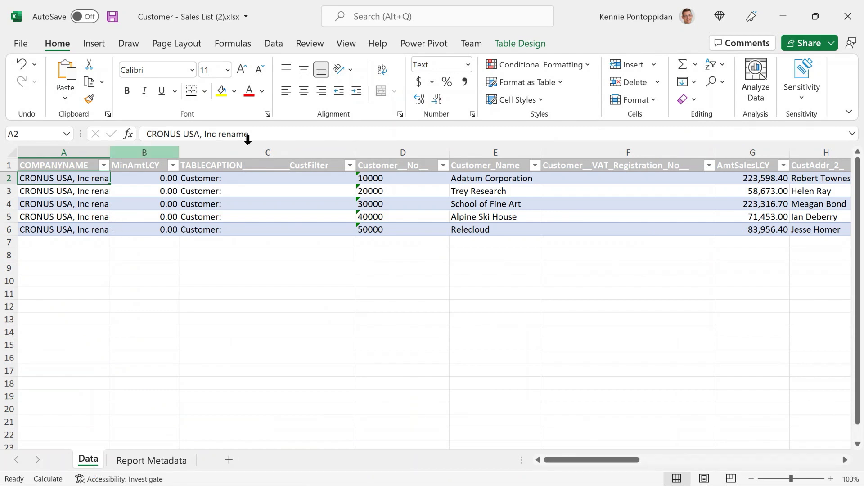
left_click(520, 43)
left_click(43, 83)
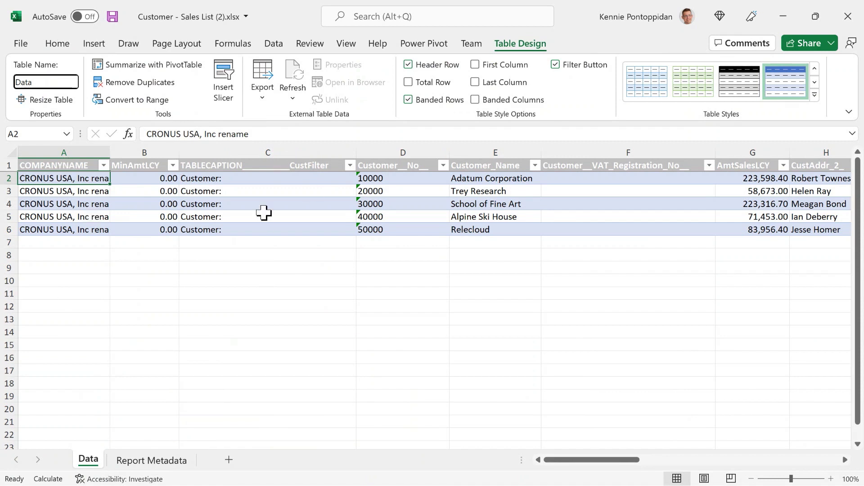
Delete the Report Metadata sheet from the workbook
left_click(151, 460)
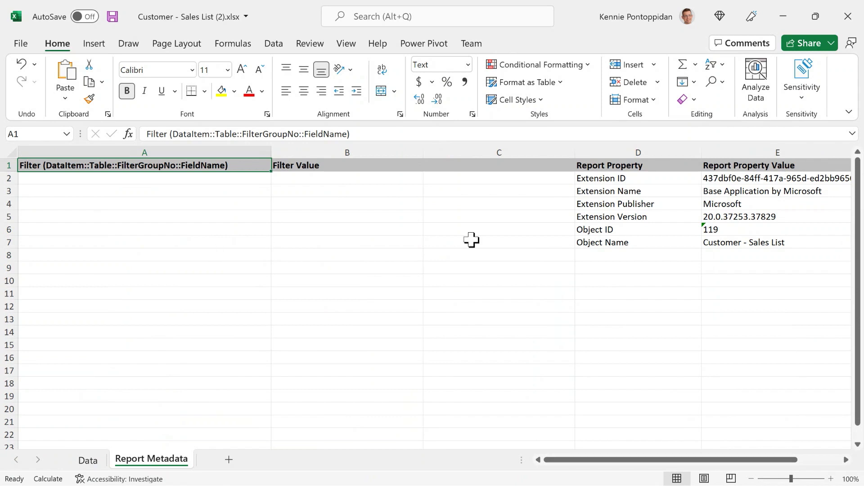
right_click(149, 468)
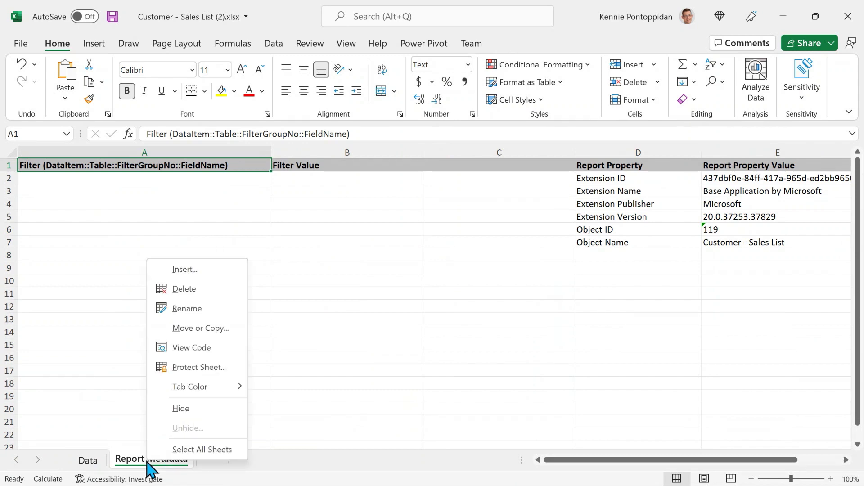
left_click(189, 290)
left_click(396, 287)
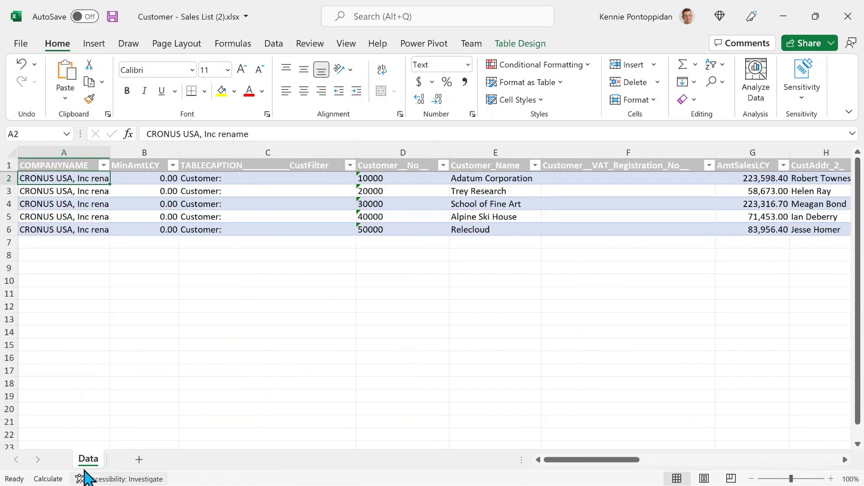
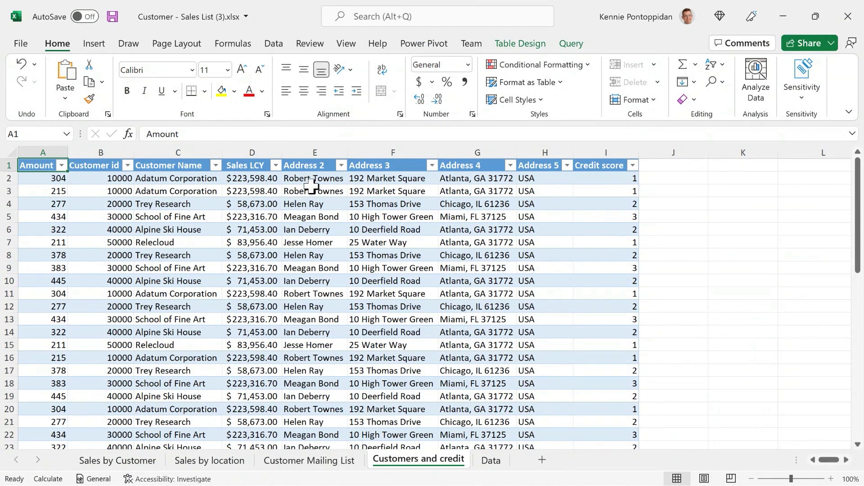
Filter the Credit score column on the Customers and credit sheet to show only the value 3
left_click(631, 166)
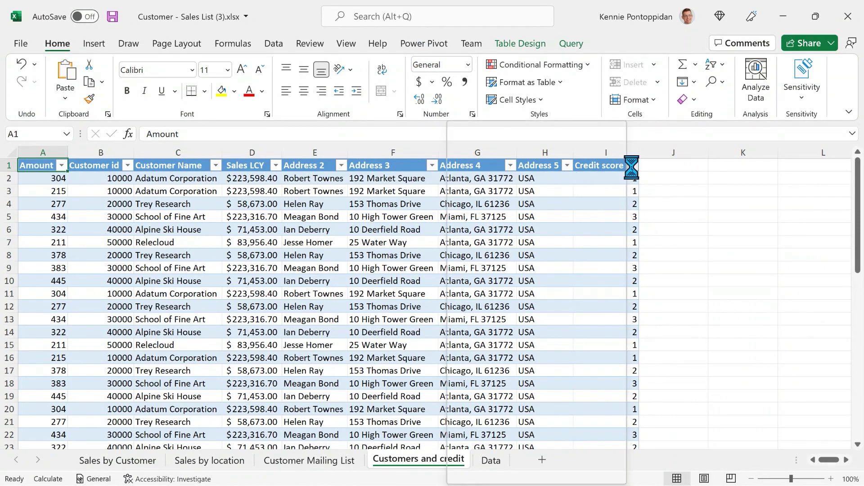
left_click(478, 277)
left_click(479, 288)
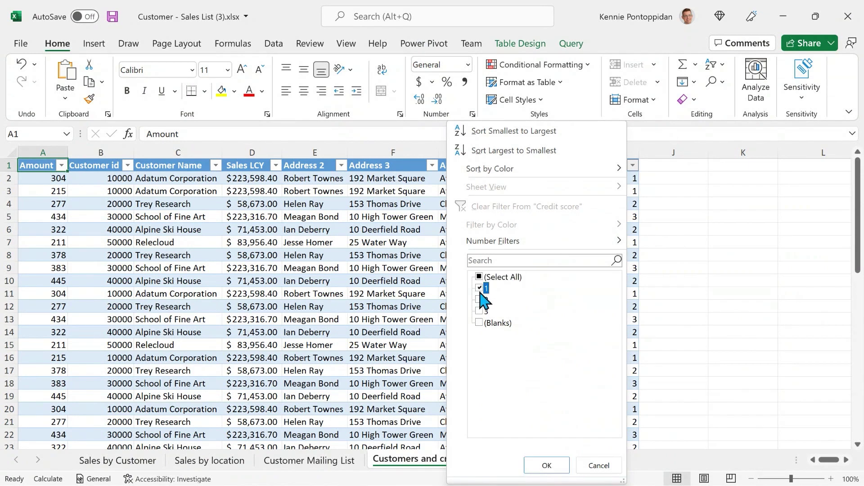
left_click(480, 289)
left_click(480, 311)
left_click(547, 466)
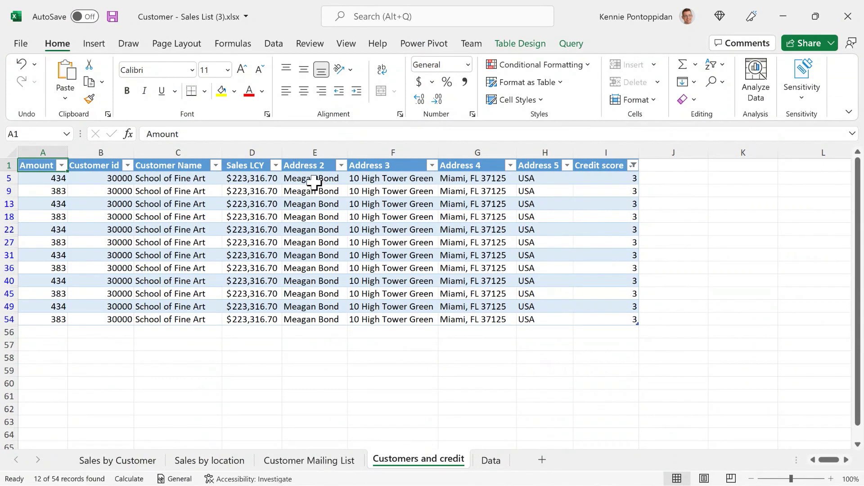
Add the comment "What is going on here?" to cell E5 in the Address 2 column and post it
left_click(314, 180)
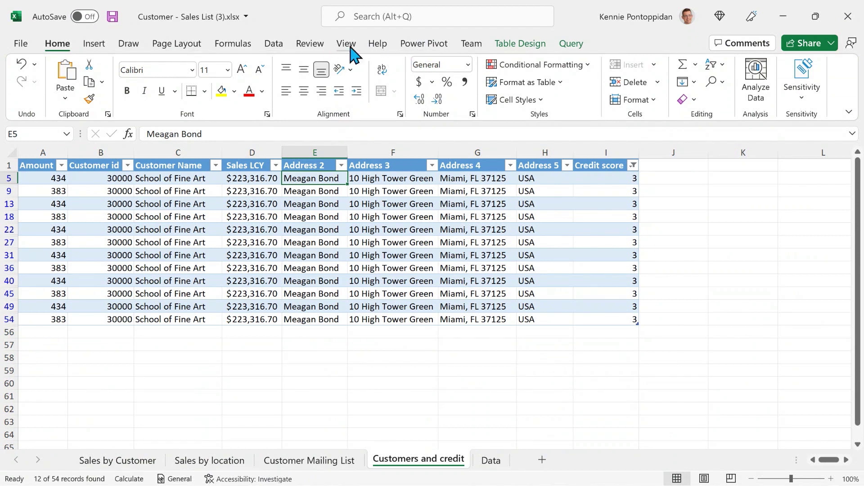
left_click(313, 45)
left_click(310, 83)
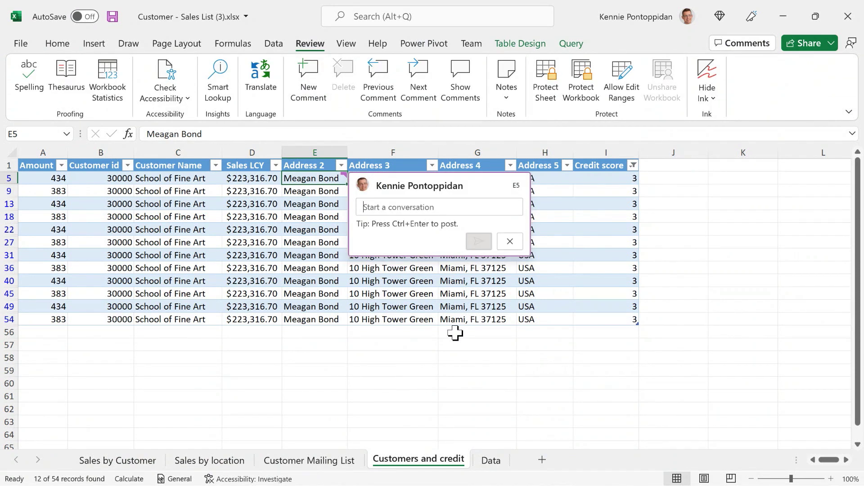
type("What is coing on ")
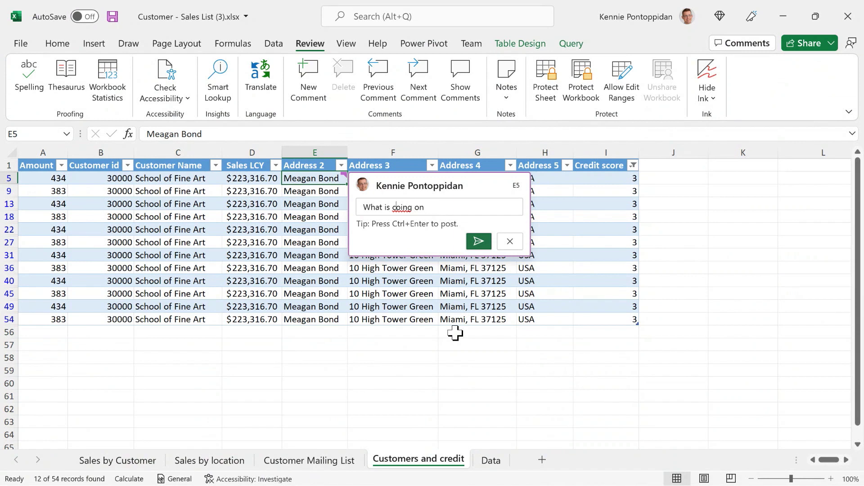
type("g")
type("here?")
key("Return")
key("BackSpace")
left_click(478, 241)
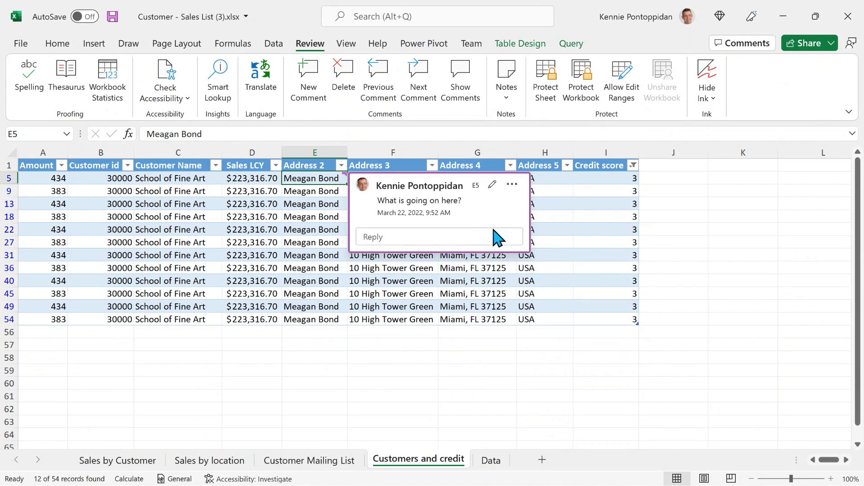
Add a note reading "Is this the correct address?" to cell G13 in the Address 4 column
left_click(506, 90)
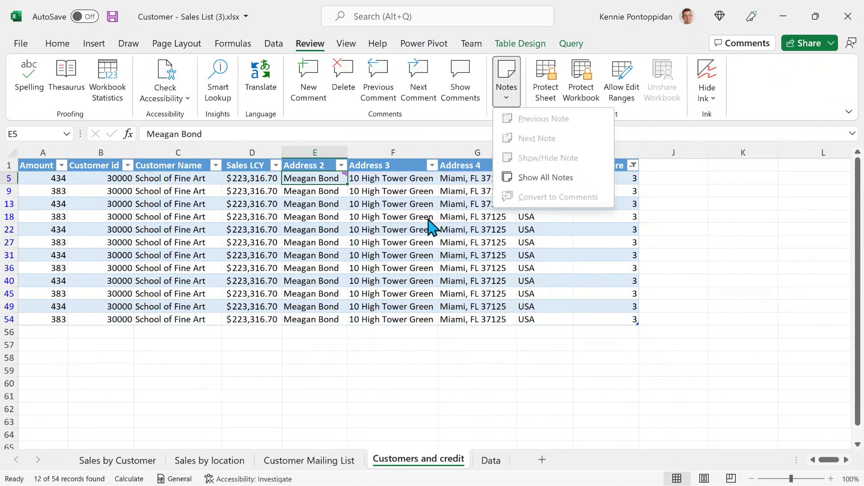
left_click(452, 205)
left_click(457, 203)
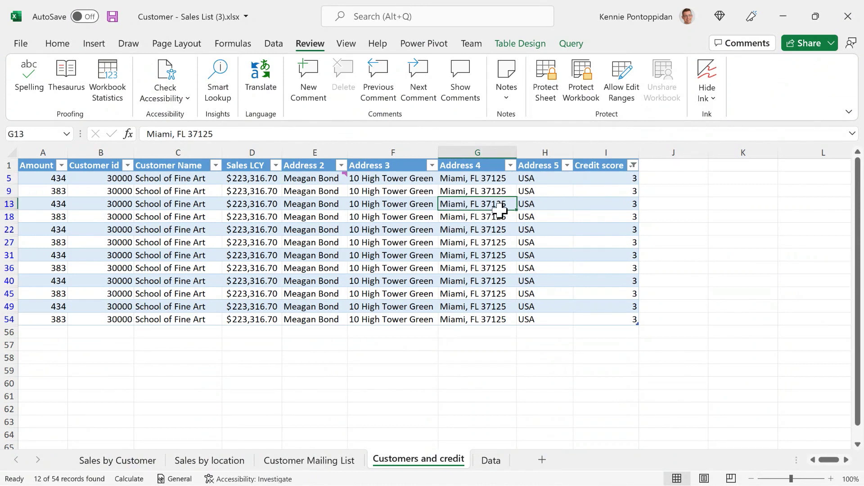
left_click(508, 90)
left_click(532, 119)
type("Is this the corr")
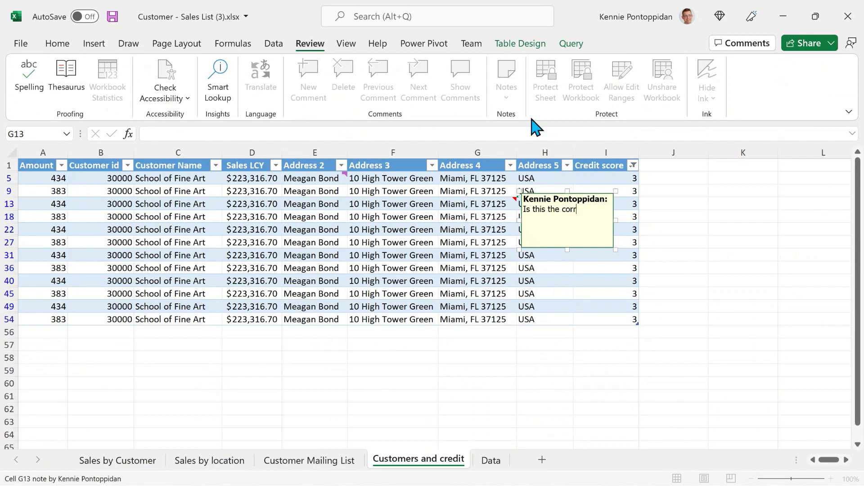
type("ect address?")
left_click(584, 283)
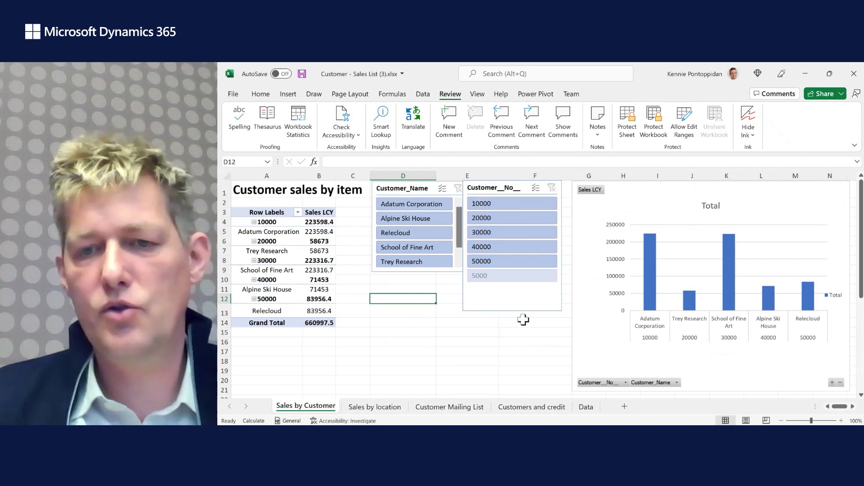
Circle the Trey Research and Alpine Ski House bars in the Sales by Customer chart with black ink and draw an arrow line beside them
mouse_move(688, 269)
left_mouse_down()
mouse_move(658, 315)
mouse_move(729, 292)
mouse_move(668, 273)
left_mouse_up()
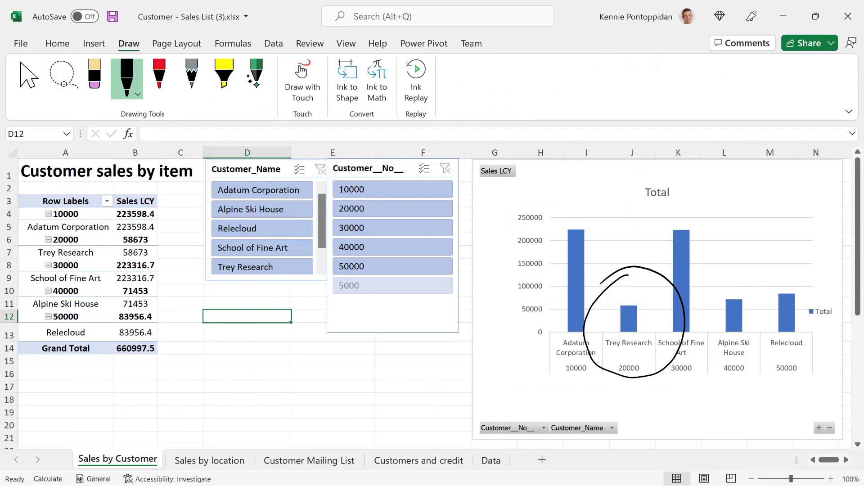
mouse_move(762, 272)
left_mouse_down()
mouse_move(788, 318)
mouse_move(765, 263)
left_mouse_up()
left_click_drag(558, 227, 512, 202)
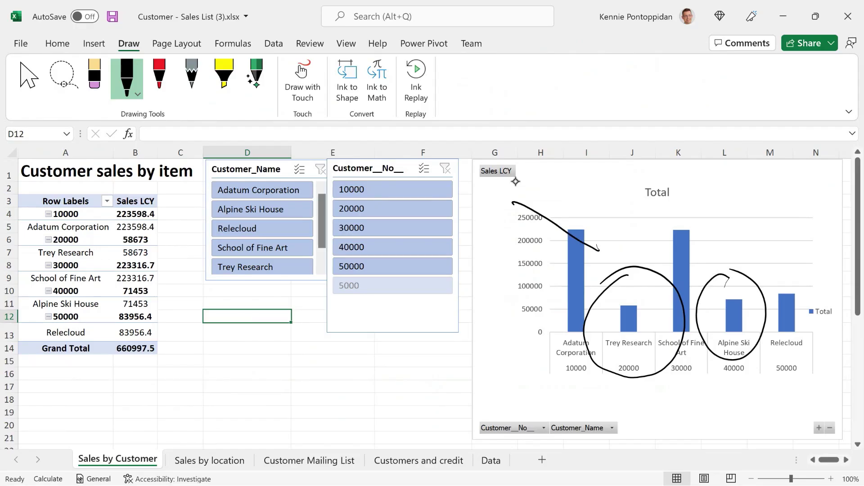
Handwrite "Let's discuss on Monday" in black ink across the slicer and chart area
left_click_drag(411, 204, 471, 181)
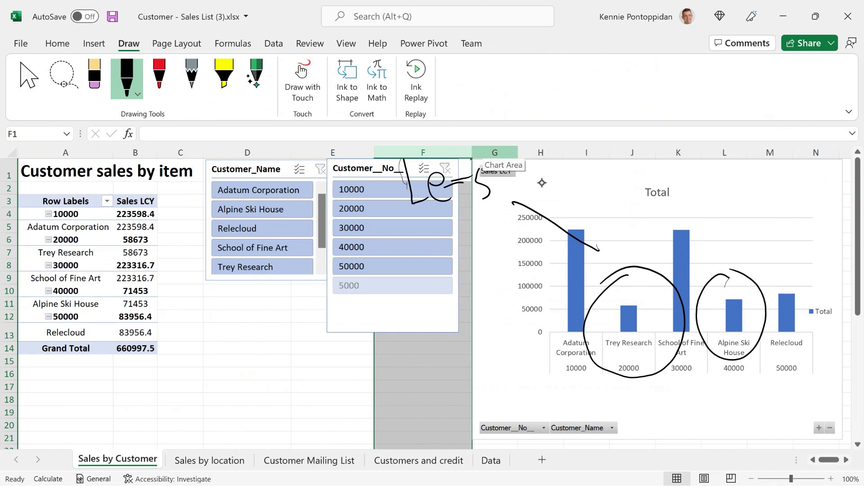
left_click_drag(552, 193, 553, 207)
left_click_drag(564, 192, 572, 203)
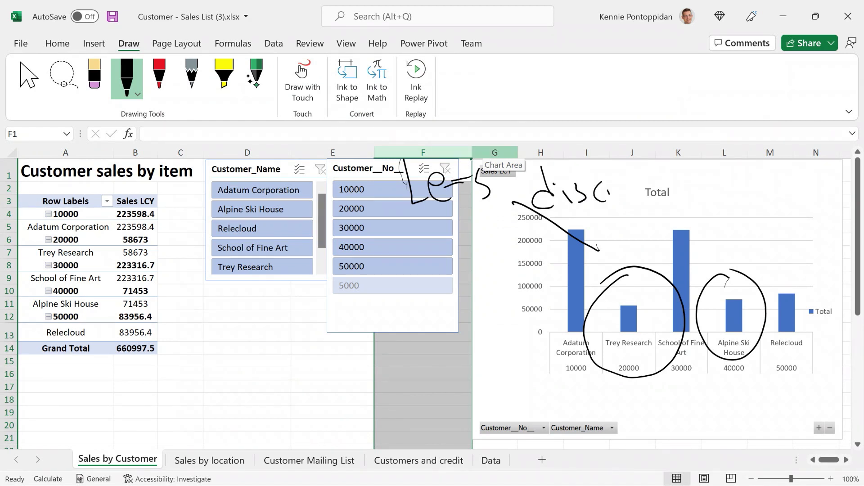
left_click_drag(634, 185, 632, 203)
left_click_drag(652, 184, 644, 203)
left_click_drag(693, 183, 688, 198)
left_click_drag(706, 198, 728, 198)
left_click_drag(425, 295, 535, 283)
left_click_drag(556, 259, 549, 315)
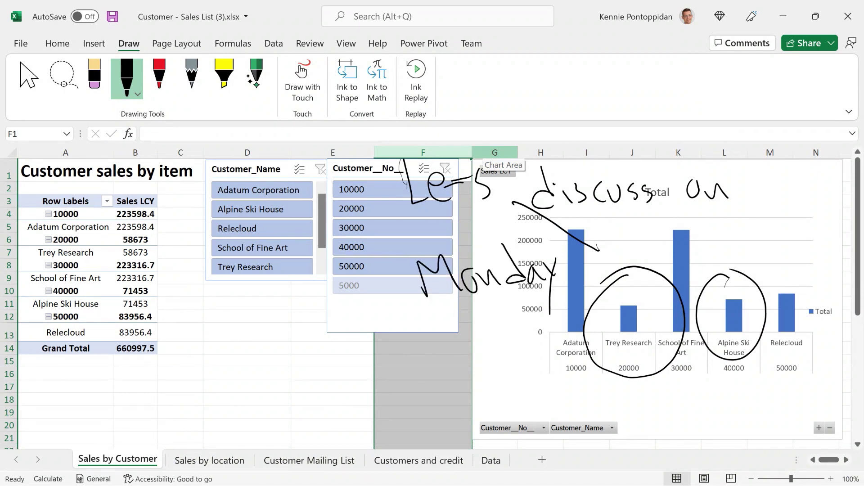
Mark the pivot table rows for customers 20000 and 50000 with the yellow highlighter
left_click(224, 76)
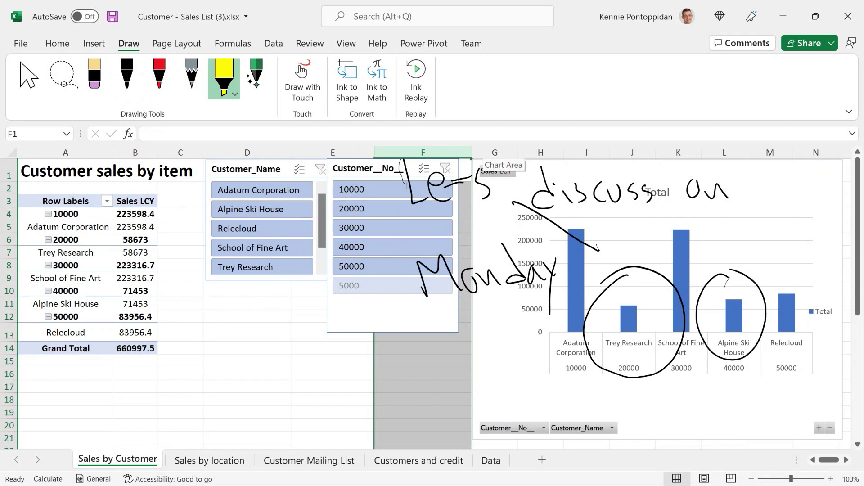
left_click_drag(26, 237, 155, 241)
left_click_drag(30, 314, 165, 320)
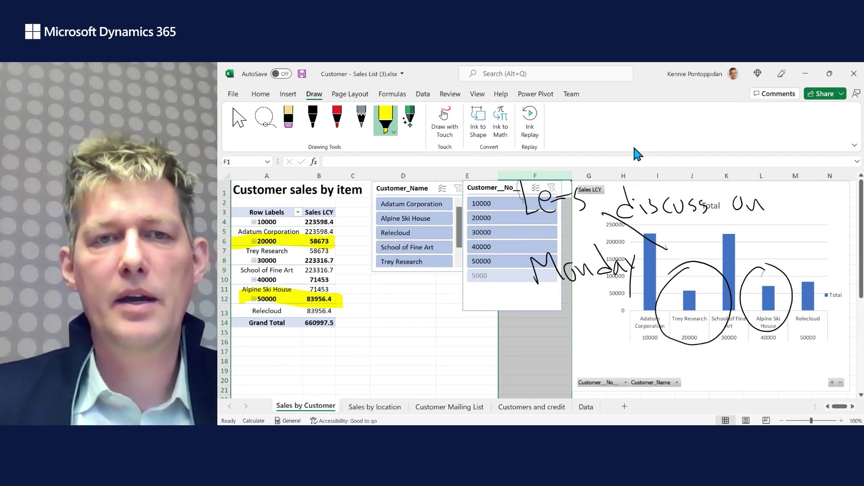
left_click(261, 93)
left_click(808, 106)
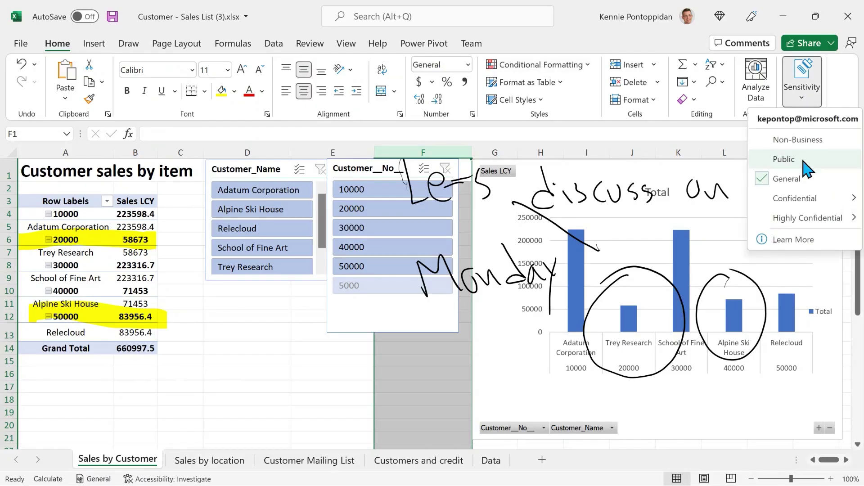
mouse_move(812, 200)
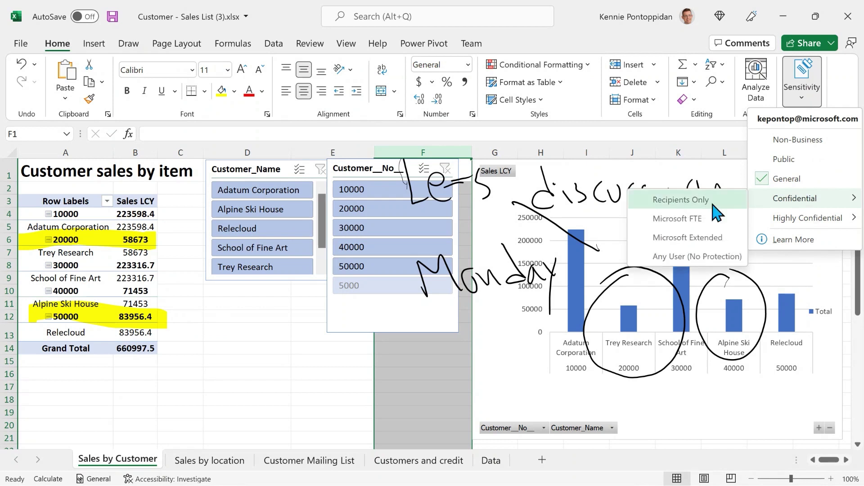
left_click(690, 201)
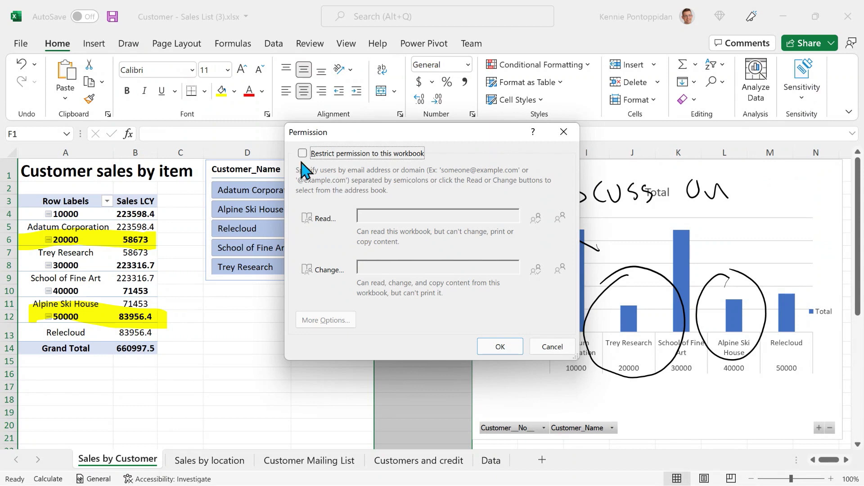
left_click(302, 153)
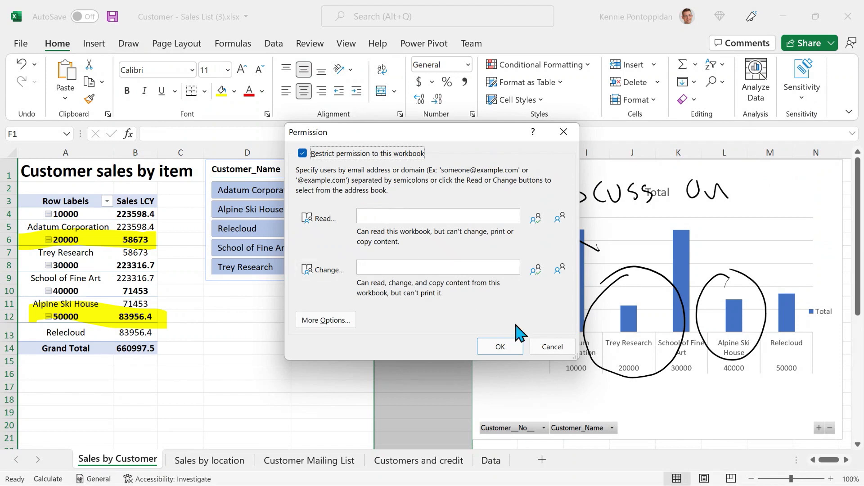
left_click(552, 346)
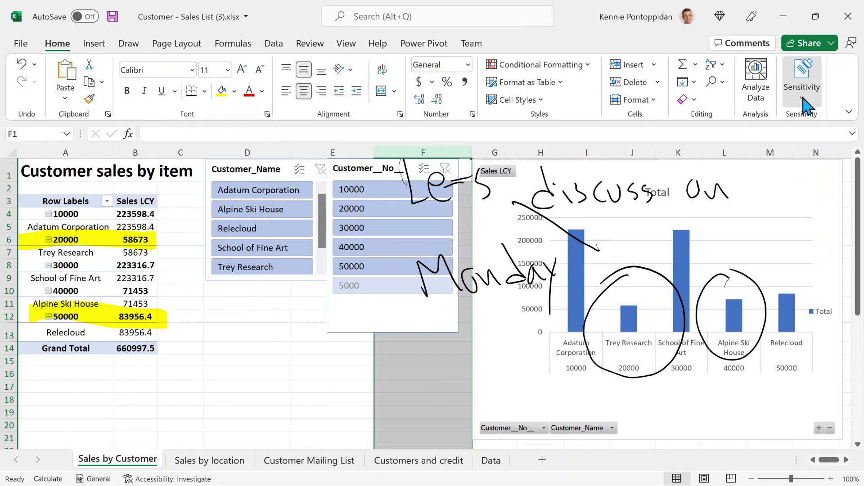
Apply the Highly Confidential sensitivity label for Microsoft FTE to the workbook
left_click(803, 88)
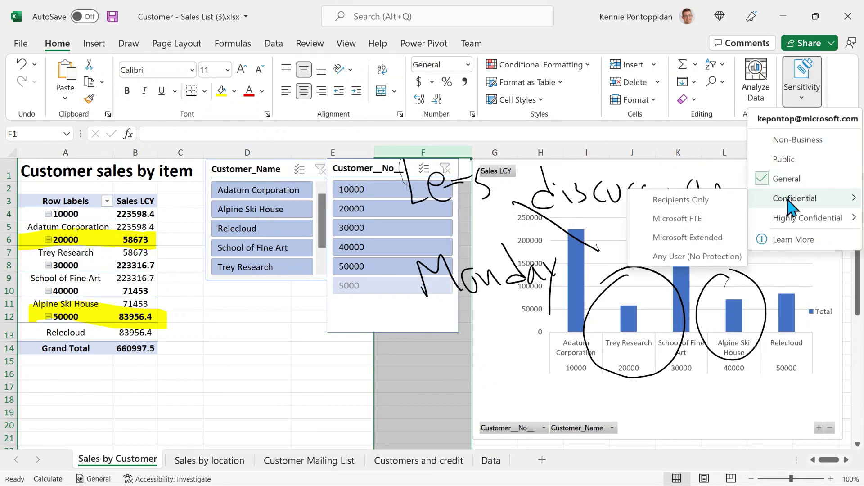
mouse_move(796, 221)
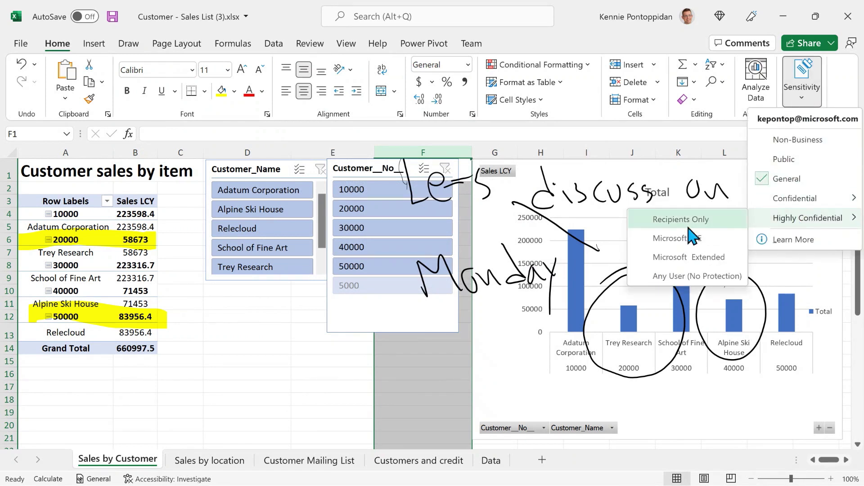
left_click(689, 239)
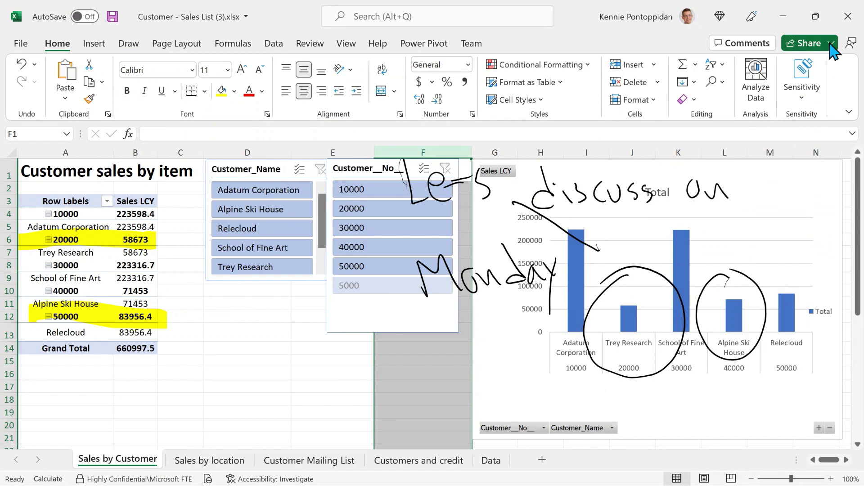
Share the workbook by uploading it to the OneDrive - Microsoft account
left_click(831, 43)
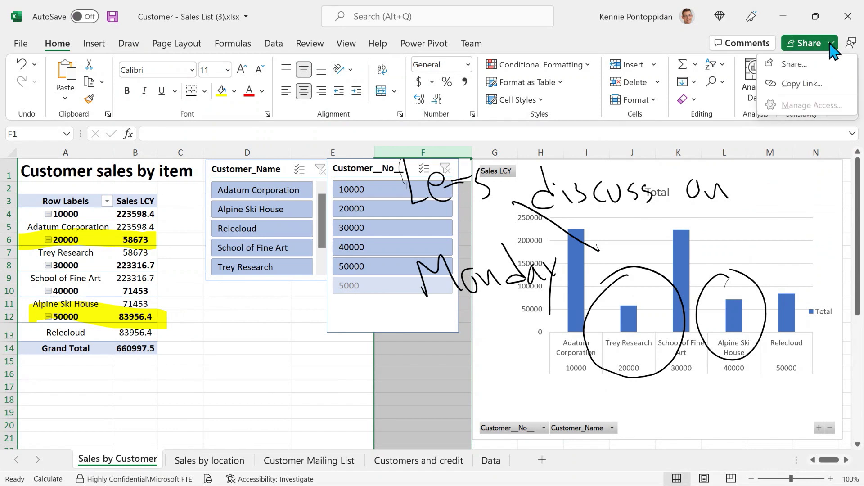
left_click(792, 64)
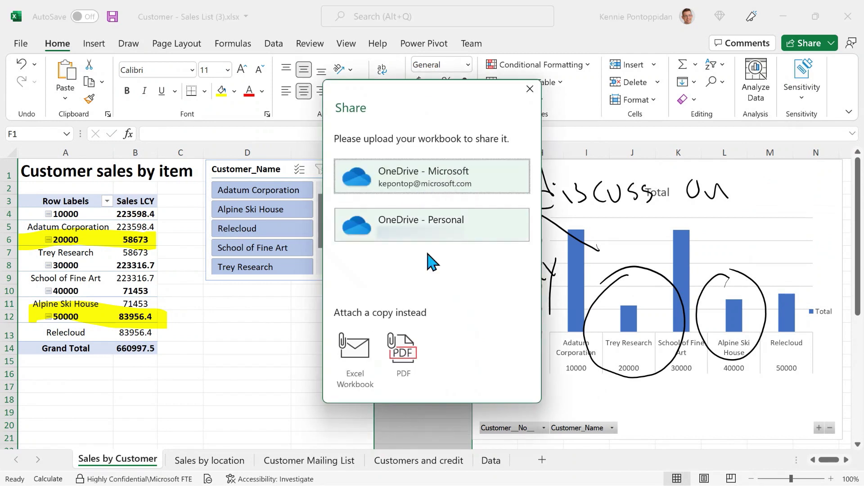
left_click(380, 180)
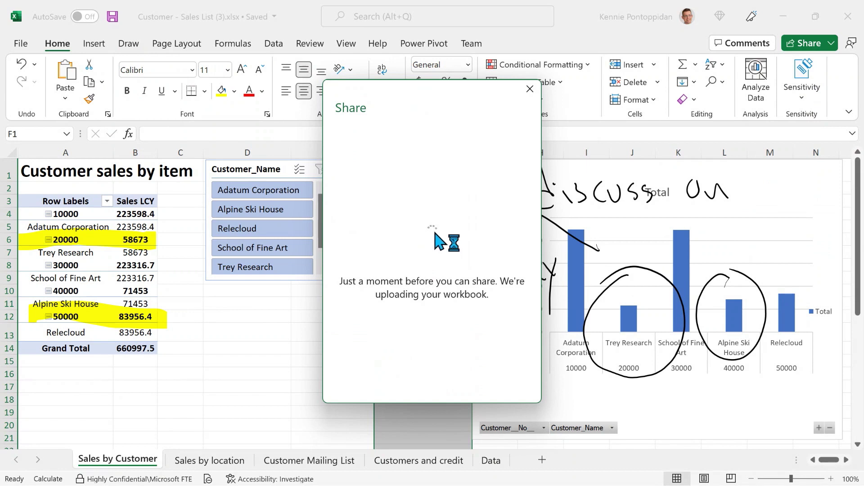
left_click(427, 198)
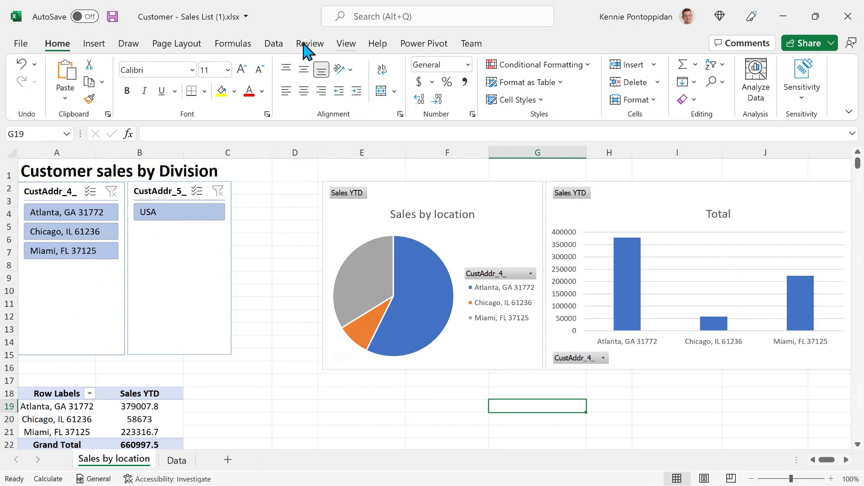
Launch the Power Query Editor from the Customer - Sales List (1) workbook
left_click(274, 44)
left_click(27, 95)
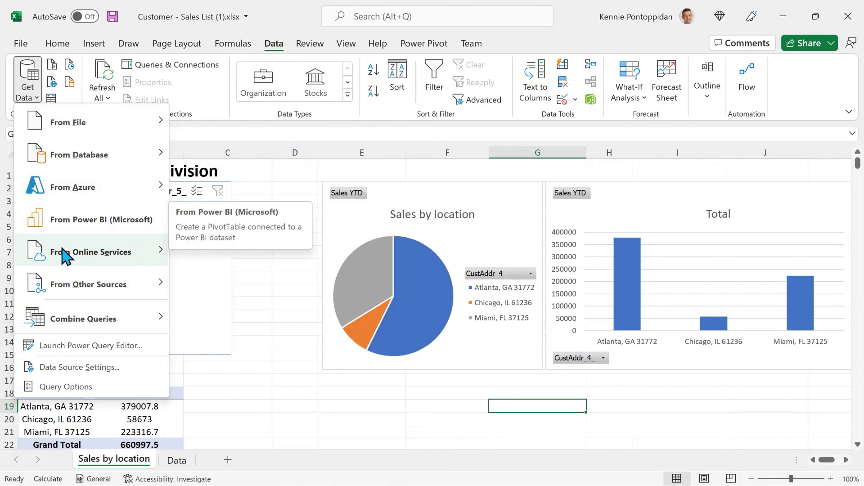
left_click(68, 346)
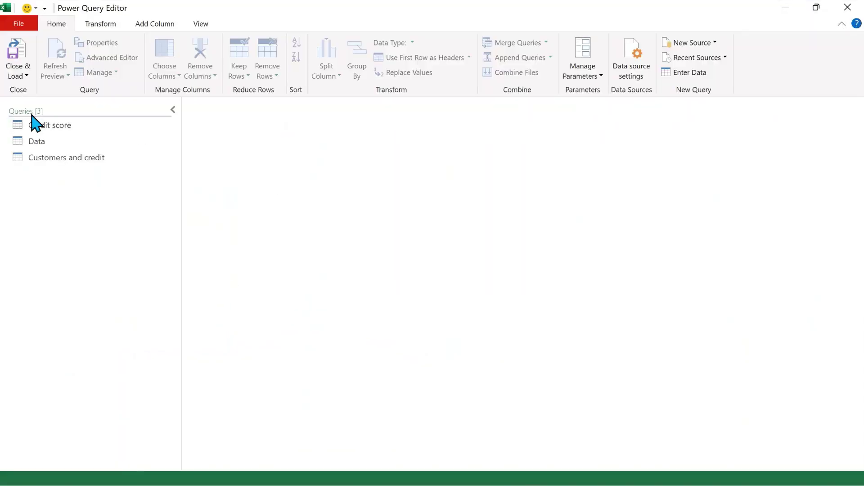
Review the data previews of the Credit score, Data, and Customers and credit queries in turn
left_click(83, 133)
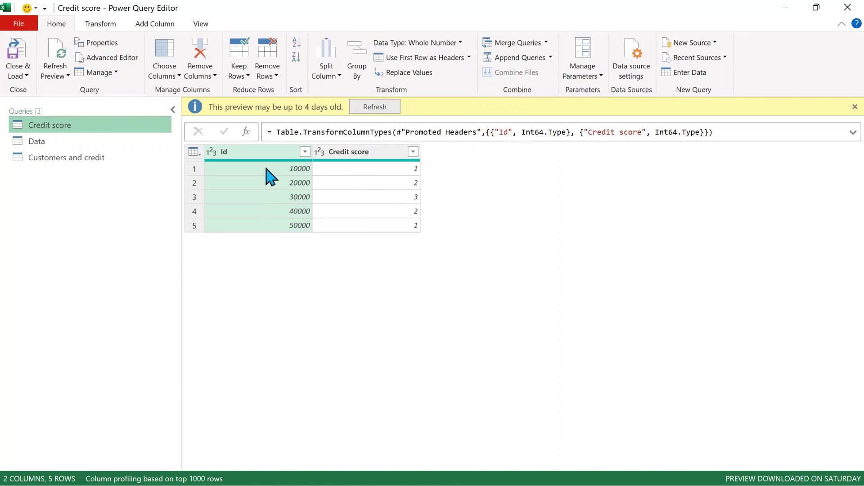
left_click(35, 141)
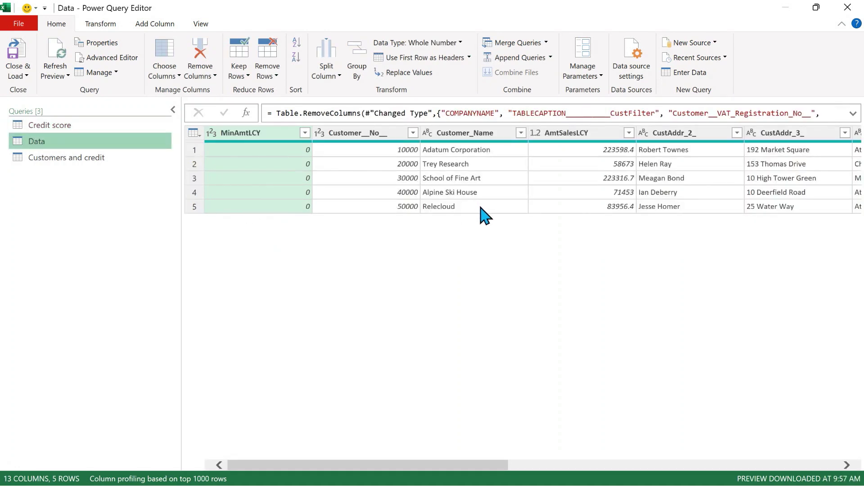
left_click(63, 162)
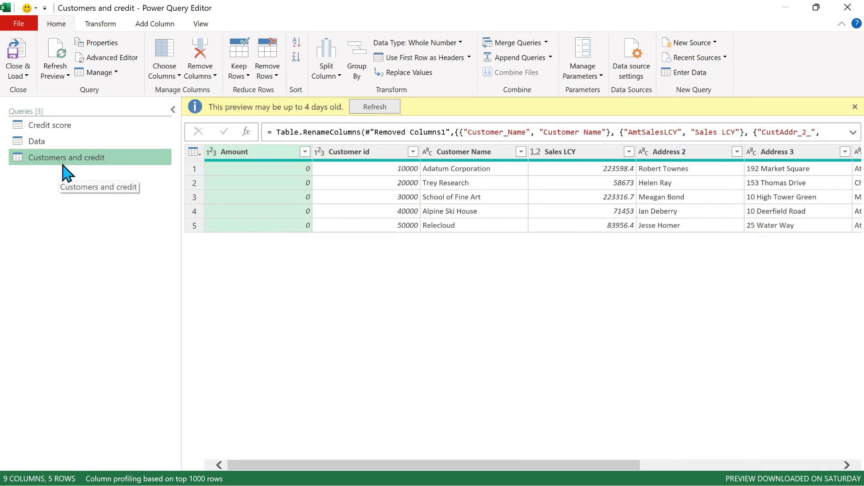
Open the Credit score query's code in the Advanced Editor and select the file name Credit%20scores.xlsx in its Source URL
left_click(73, 128)
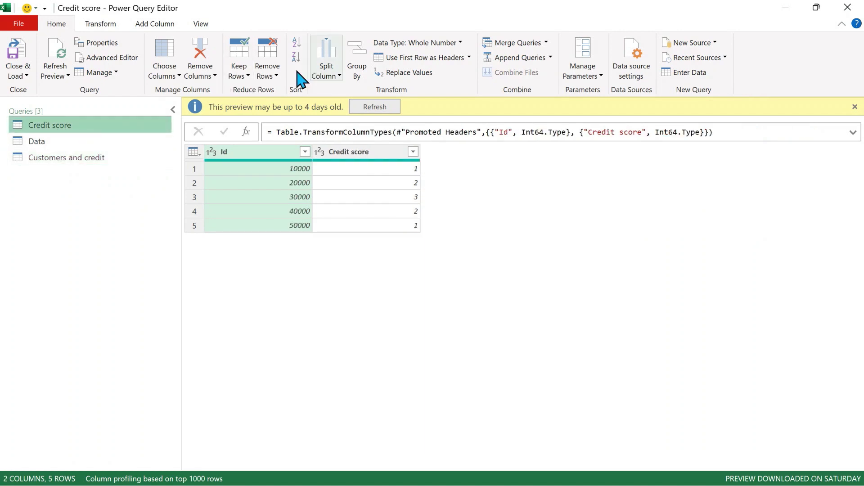
left_click(129, 58)
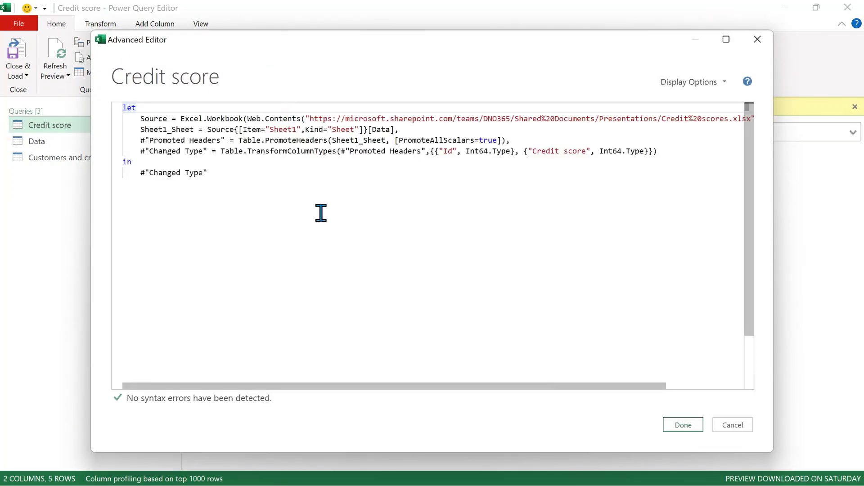
left_click(313, 119)
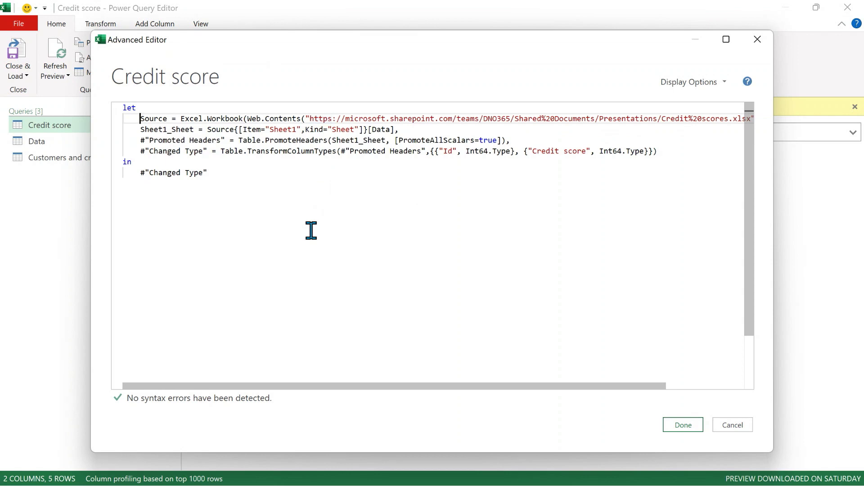
key("shift+End")
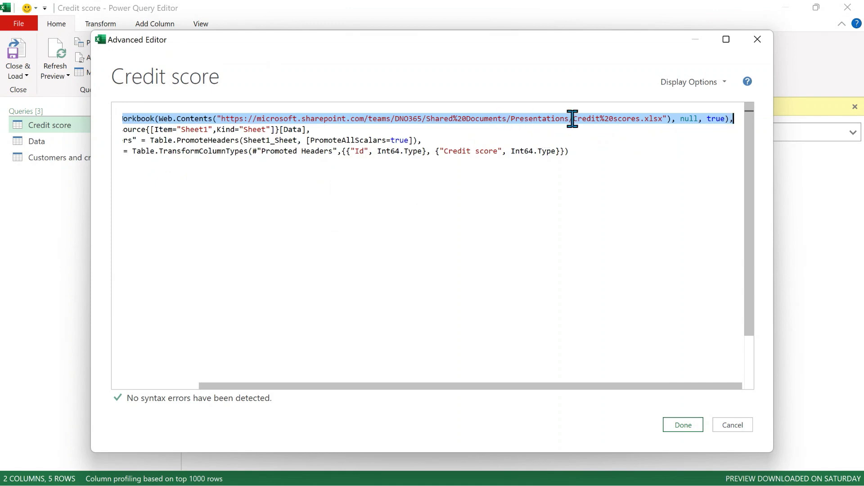
left_click(572, 119)
key("shift+Right")
key("shift+Right")
key("shift+Right")
key("shift+Right")
key("shift+Right")
key("shift+Right")
key("shift+Right")
key("shift+Right")
key("shift+Right")
key("shift+Right")
key("shift+Right")
key("shift+Right")
key("shift+Right")
key("shift+Right")
key("shift+Right")
key("shift+Right")
key("shift+Right")
key("shift+Right")
key("shift+Right")
key("shift+Right")
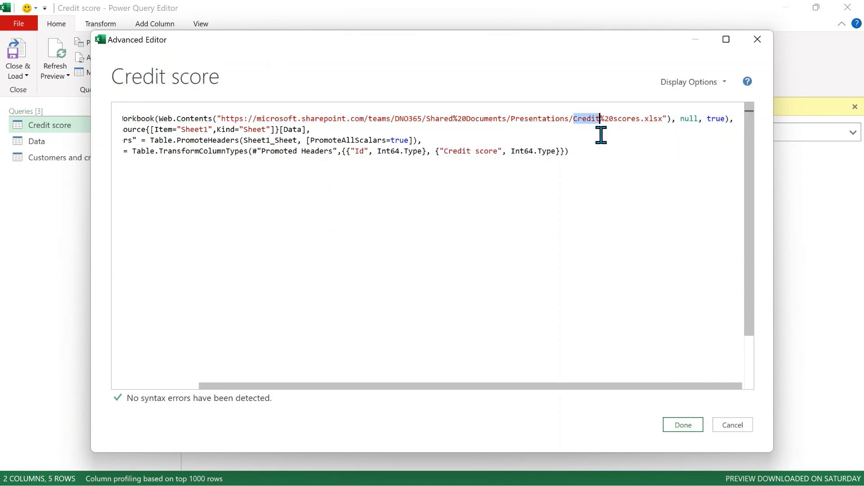